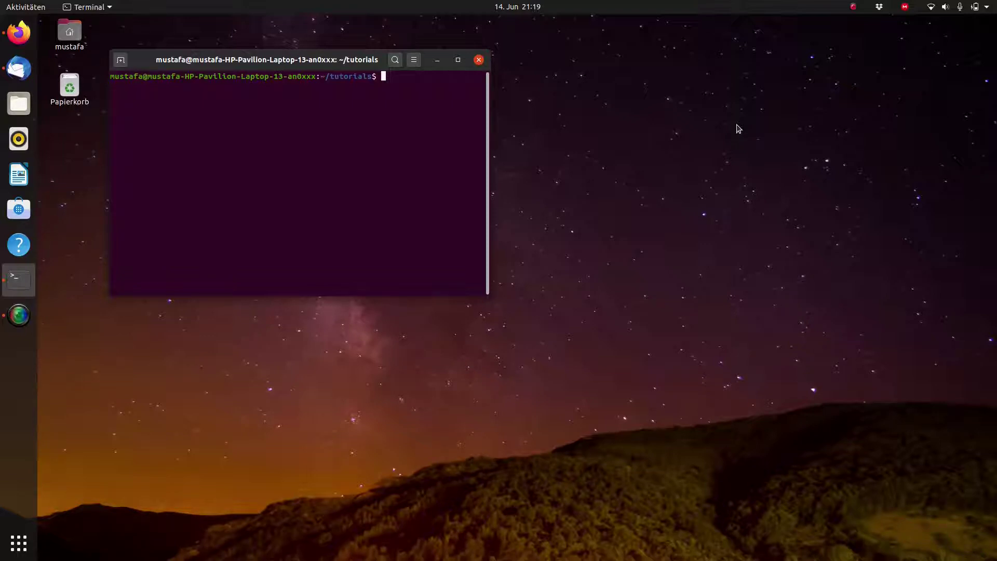
pyautogui.write('cp ')
pyautogui.write('tut8.C ')
pyautogui.write('tut9.C')
# Step: Run 'cp tut8.C tut9.C' to duplicate the macro in the tutorials folder
pyautogui.press('Return')
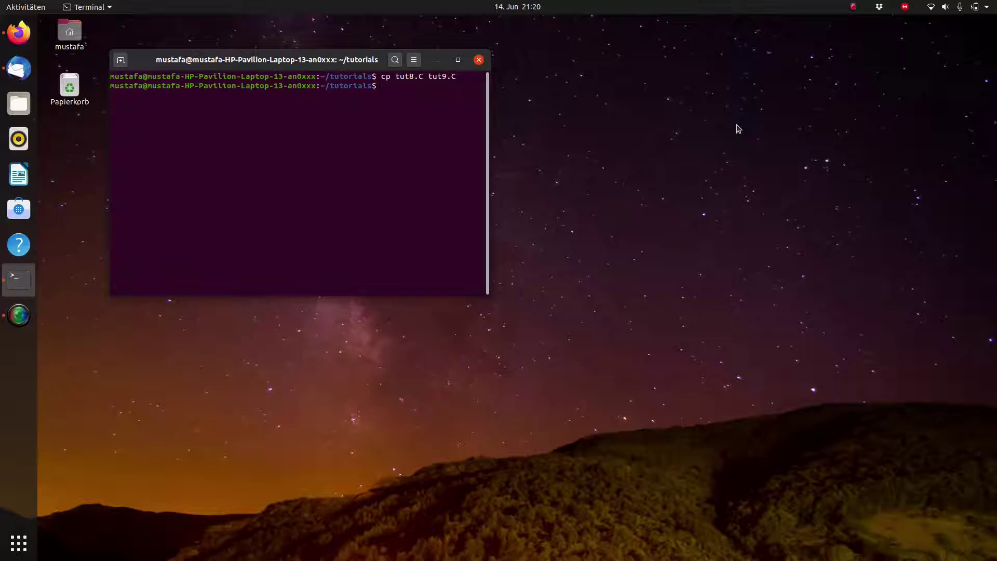
pyautogui.write('gedit tut9')
# Step: Open tut9.C in gedit, add hist->SetTickx() and hist->SetTicky() after SetStats(0), and save
pyautogui.press('Tab')
pyautogui.press('Return')
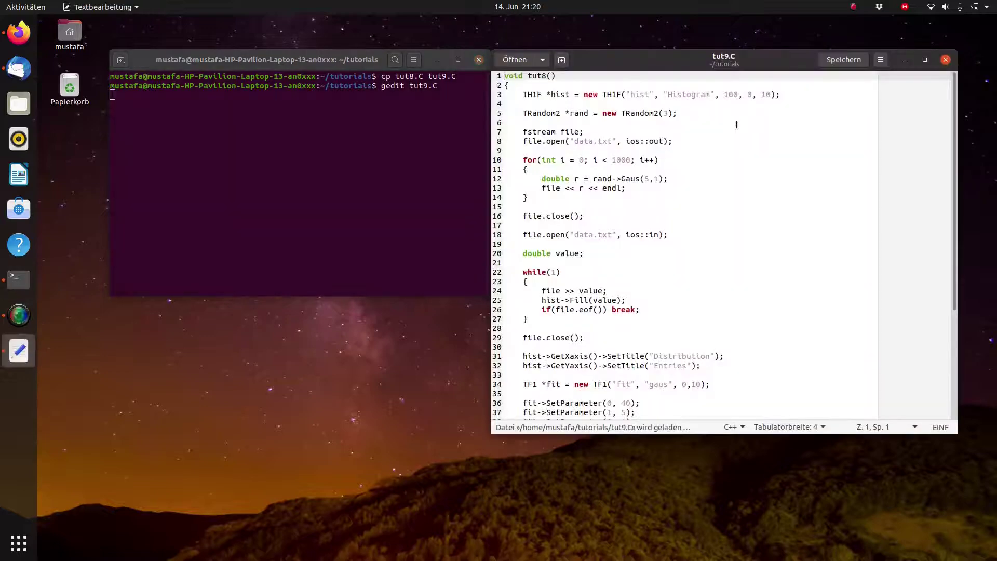
pyautogui.scroll(-5, 610, 145)
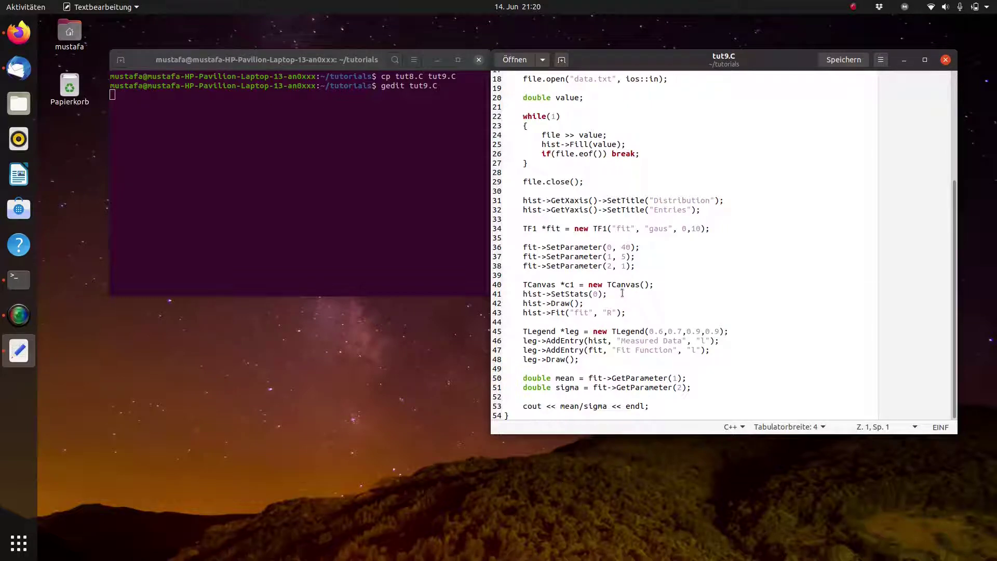
pyautogui.click(623, 294)
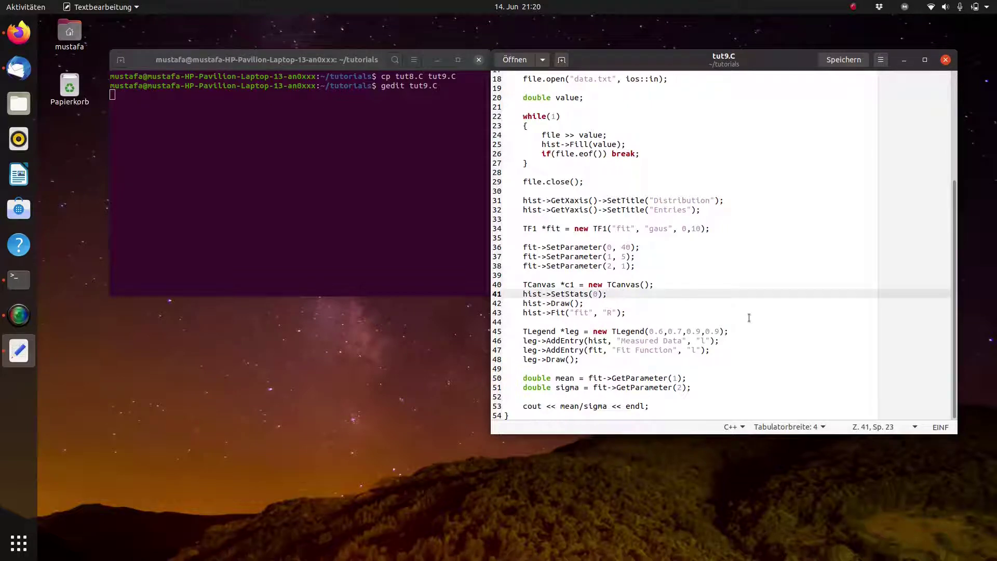
pyautogui.press('Return')
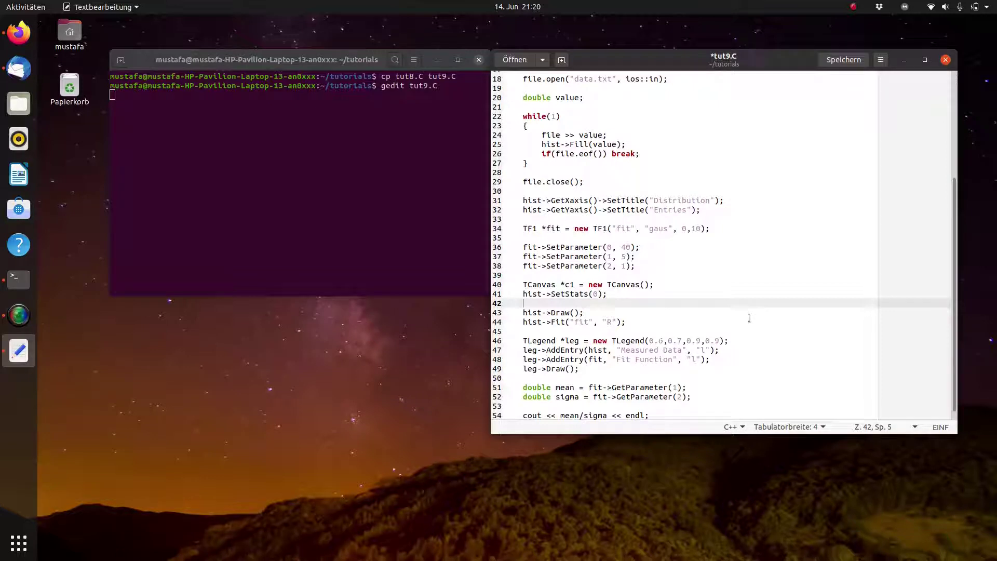
pyautogui.write('hist-')
pyautogui.write('>')
pyautogui.write('SetTickx()')
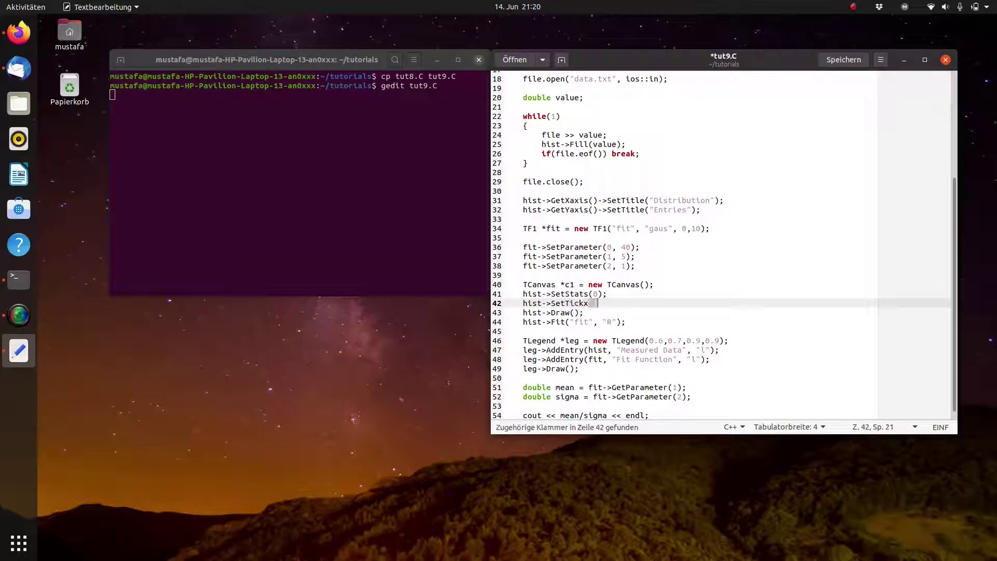
pyautogui.write(';')
pyautogui.press('Return')
pyautogui.write('hist->')
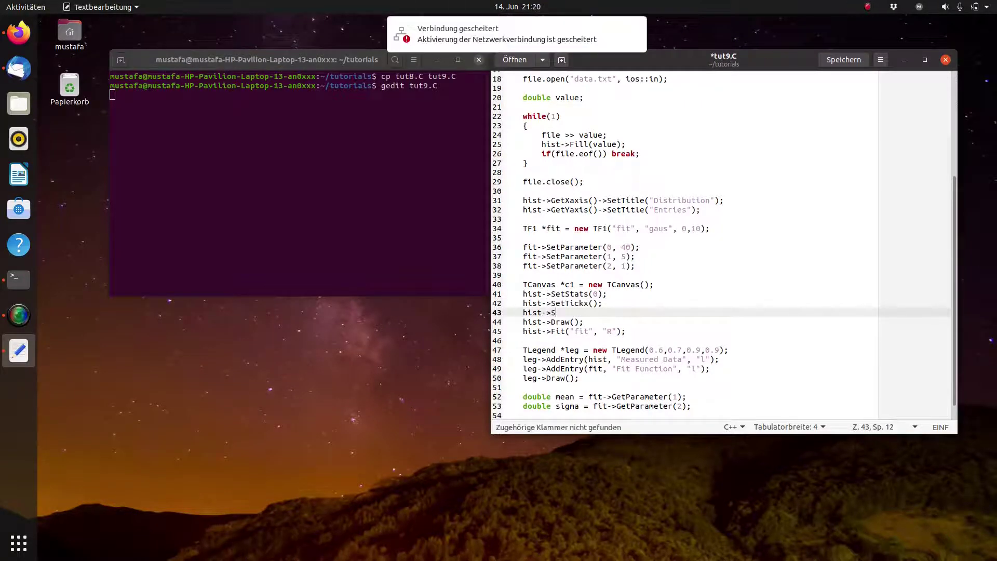
pyautogui.write('SetTick')
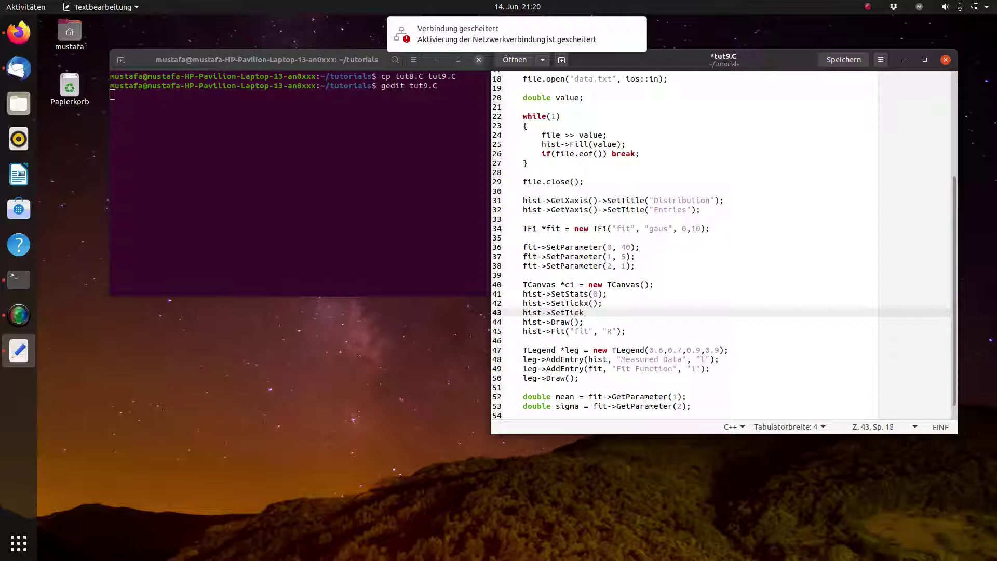
pyautogui.write('y();')
pyautogui.hotkey('ctrl', 's')
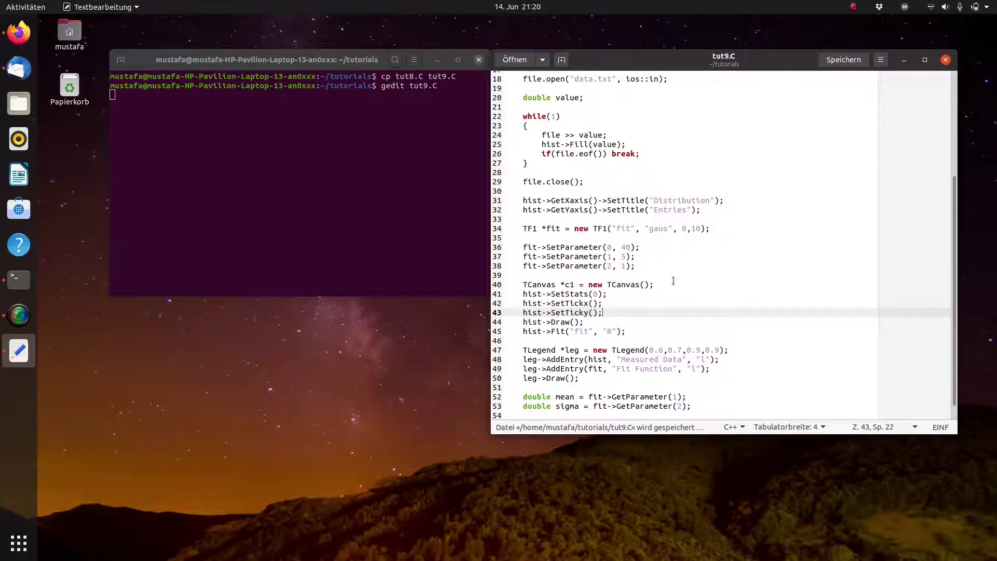
# Step: Background gedit and run tut9.C in ROOT, which reports TH1F lacks SetTickx/SetTicky
pyautogui.click(467, 195)
pyautogui.hotkey('ctrl', 'z')
pyautogui.write('bg')
pyautogui.press('Return')
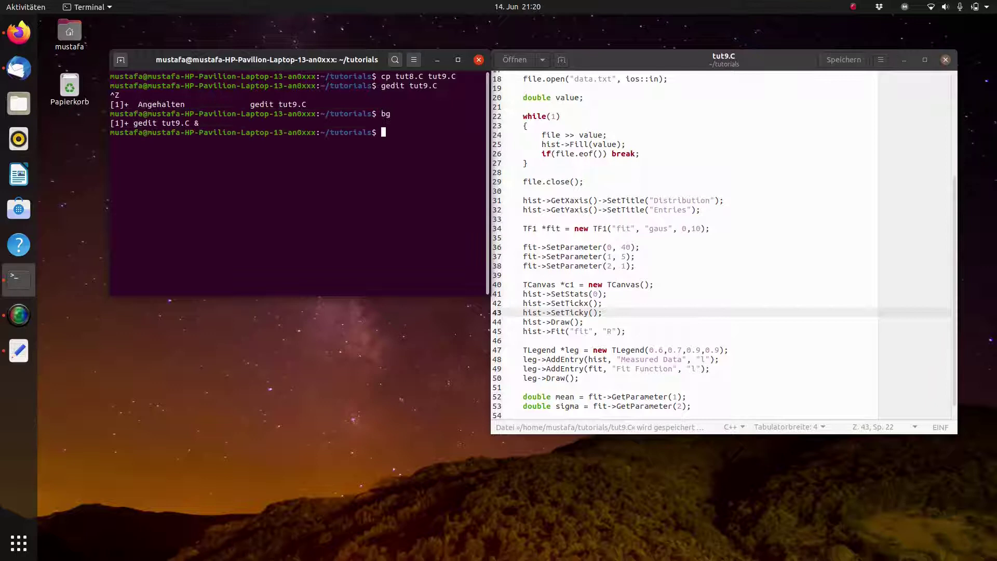
pyautogui.write('root tut')
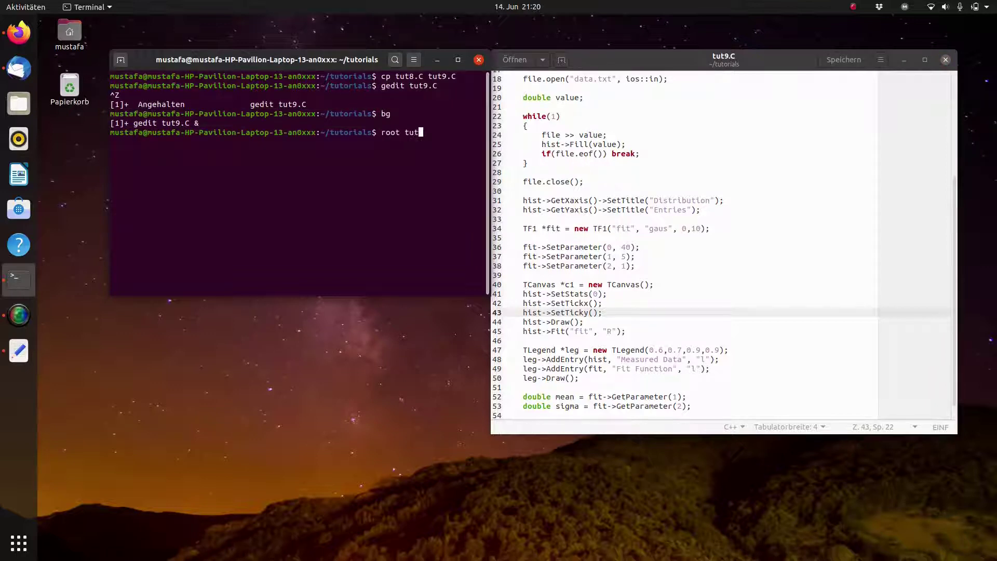
pyautogui.write('9.C')
pyautogui.press('Return')
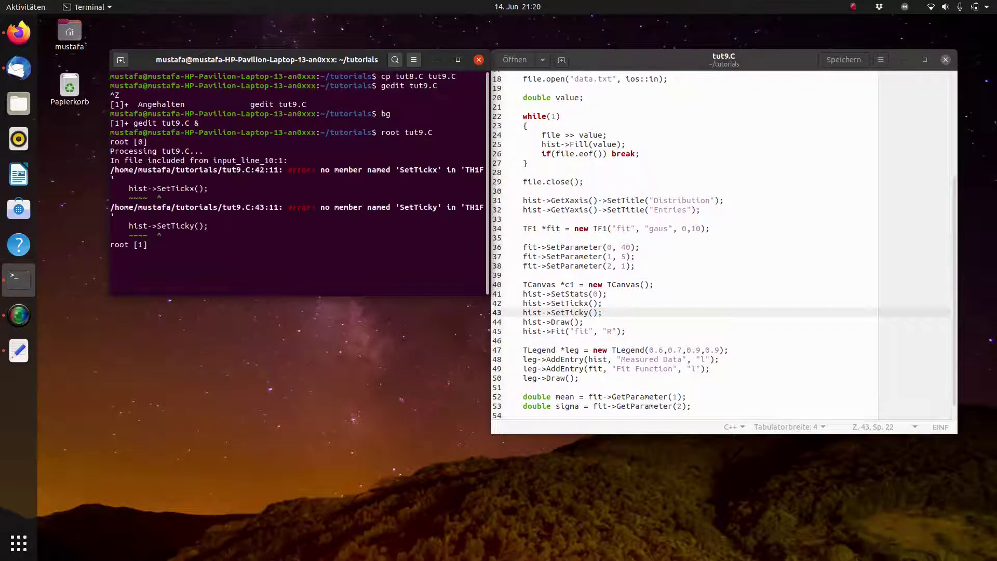
pyautogui.write('.q')
# Step: Quit ROOT and select the SetTickx and SetTicky lines in tut9.C
pyautogui.press('Return')
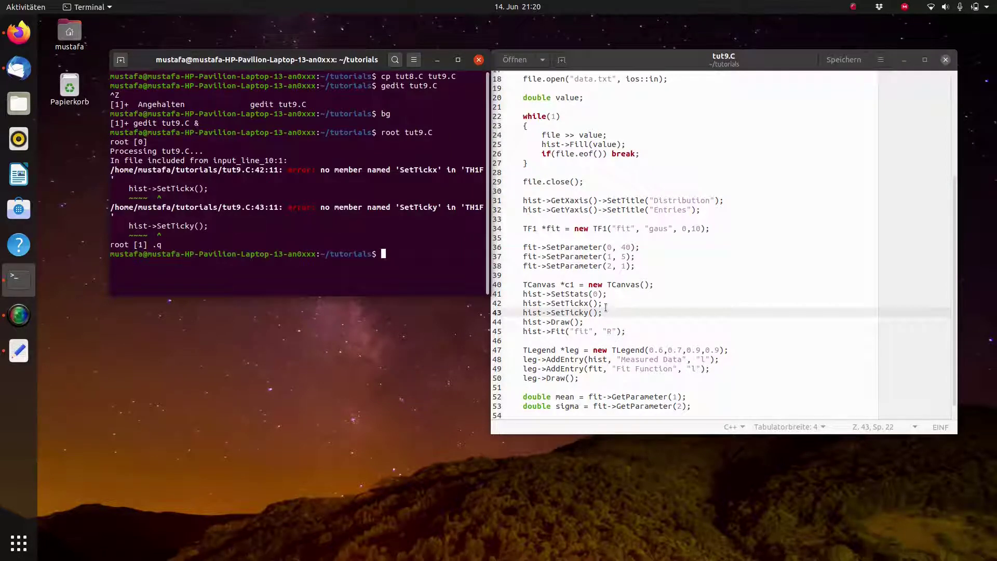
pyautogui.click(609, 310)
pyautogui.moveTo(609, 309); pyautogui.dragTo(481, 302)
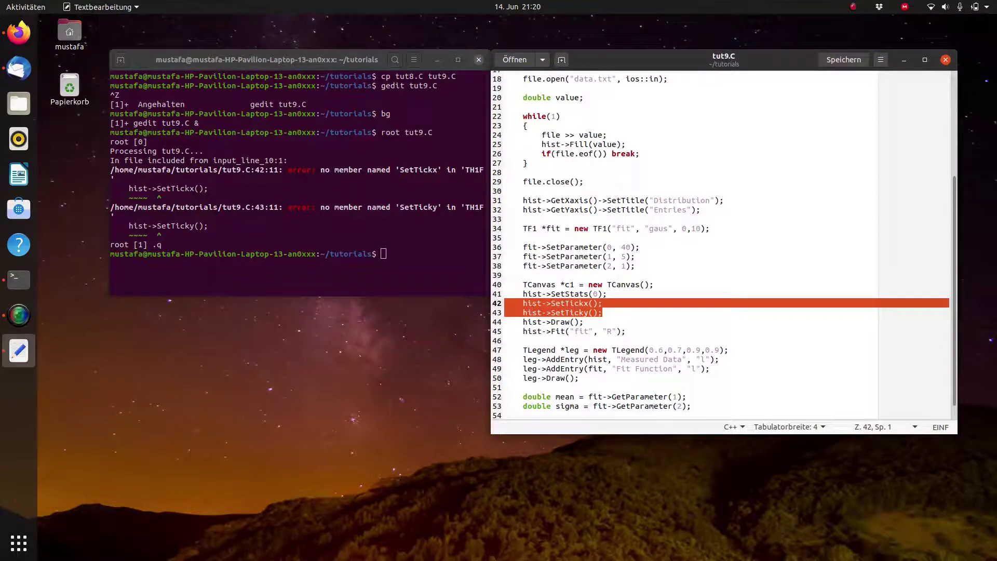
# Step: Move the tick lines below the TCanvas line, change hist to c1 on both, and save
pyautogui.press('Delete')
pyautogui.click(706, 283)
pyautogui.press('Return')
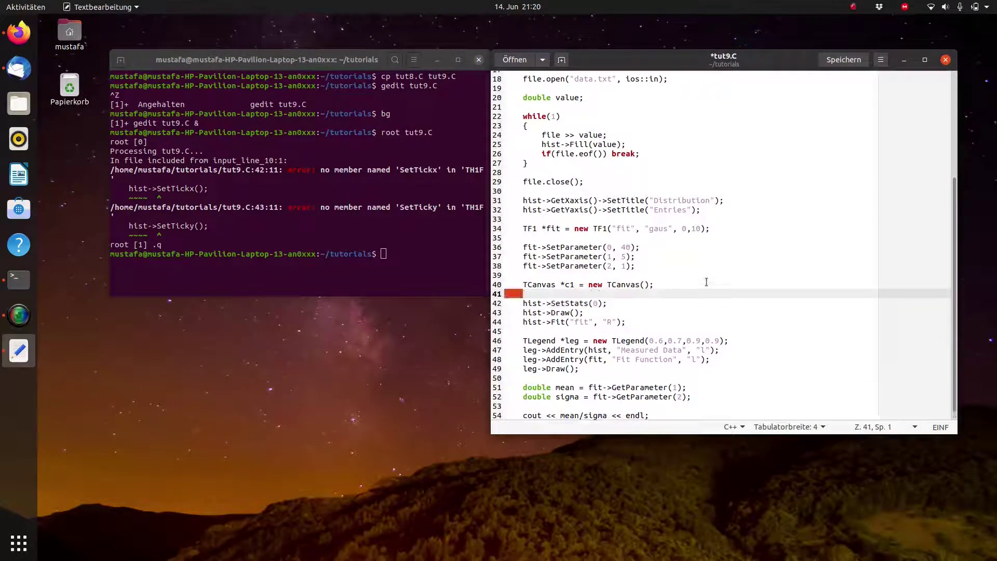
pyautogui.write('hist->SetTickx();     hist->SetTicky();')
pyautogui.doubleClick(537, 303)
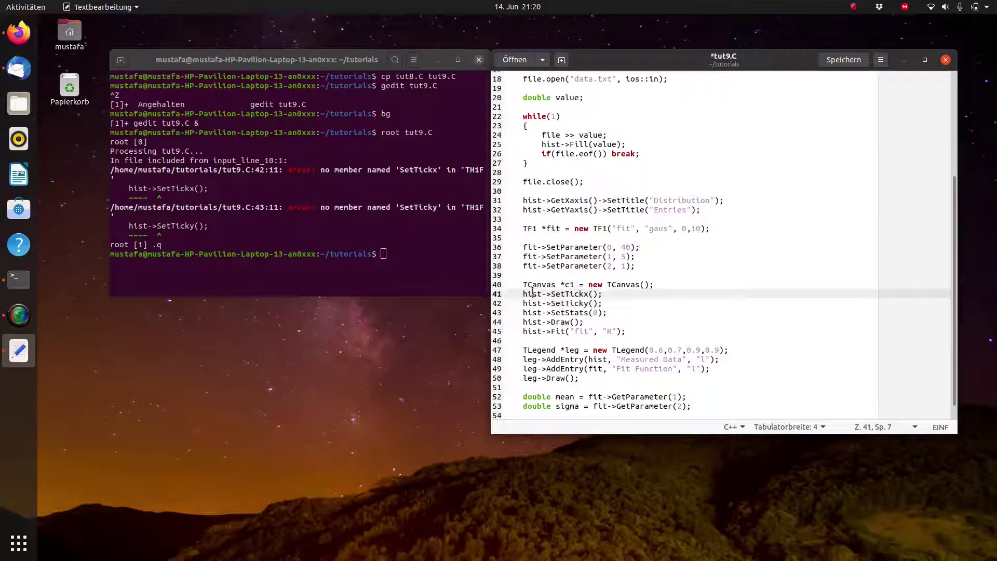
pyautogui.doubleClick(533, 294)
pyautogui.write('c1')
pyautogui.doubleClick(532, 303)
pyautogui.write('c1')
pyautogui.hotkey('ctrl', 's')
# Step: Rerun tut9.C in ROOT to view the fitted Gaussian histogram, then quit
pyautogui.click(332, 227)
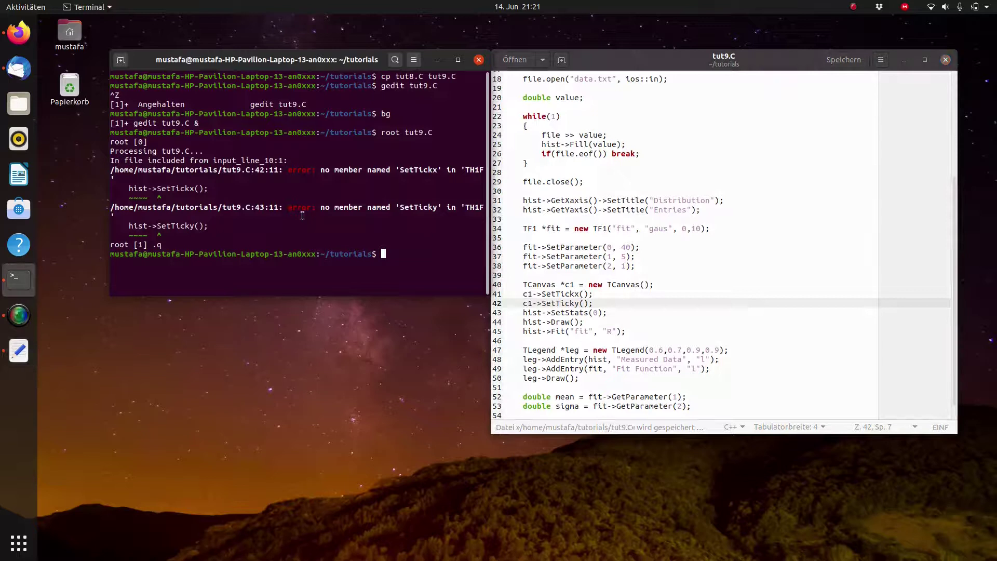
pyautogui.press('Up')
pyautogui.press('Return')
pyautogui.write('.')
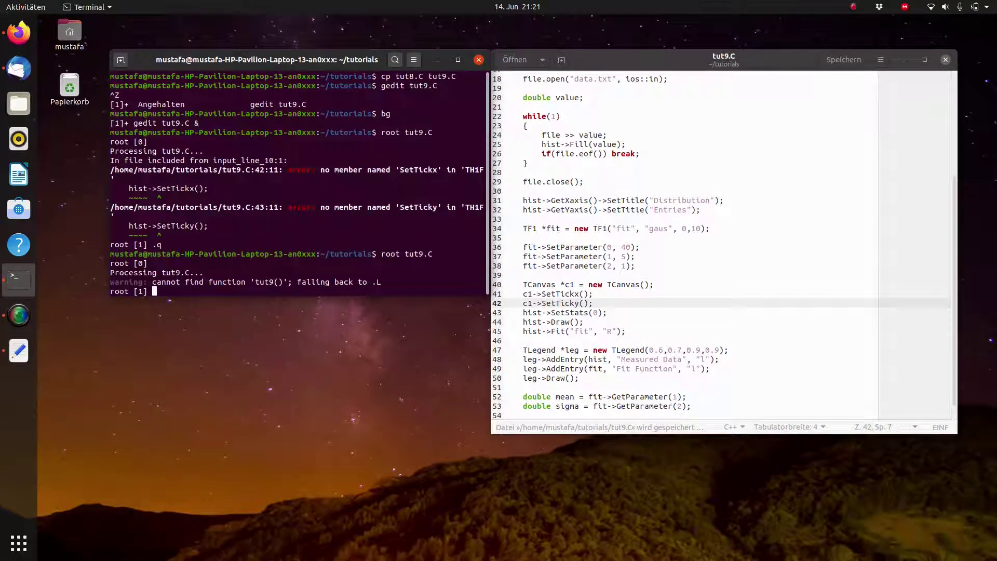
pyautogui.write('q')
pyautogui.press('Return')
pyautogui.scroll(6, 601, 113)
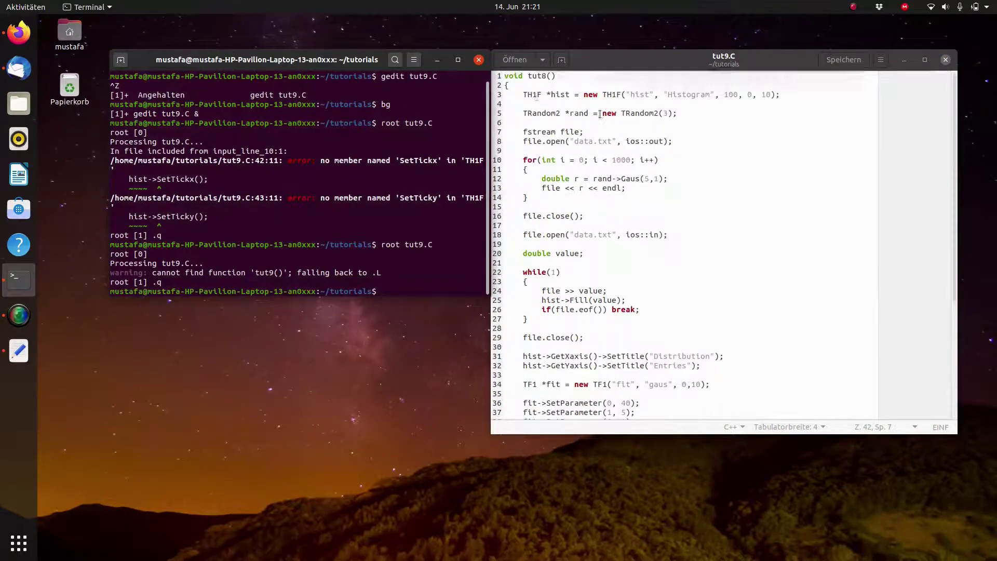
# Step: Rename the function on line 1 from tut8 to tut9 and save
pyautogui.click(550, 76)
pyautogui.press('BackSpace')
pyautogui.write('9')
pyautogui.hotkey('ctrl', 's')
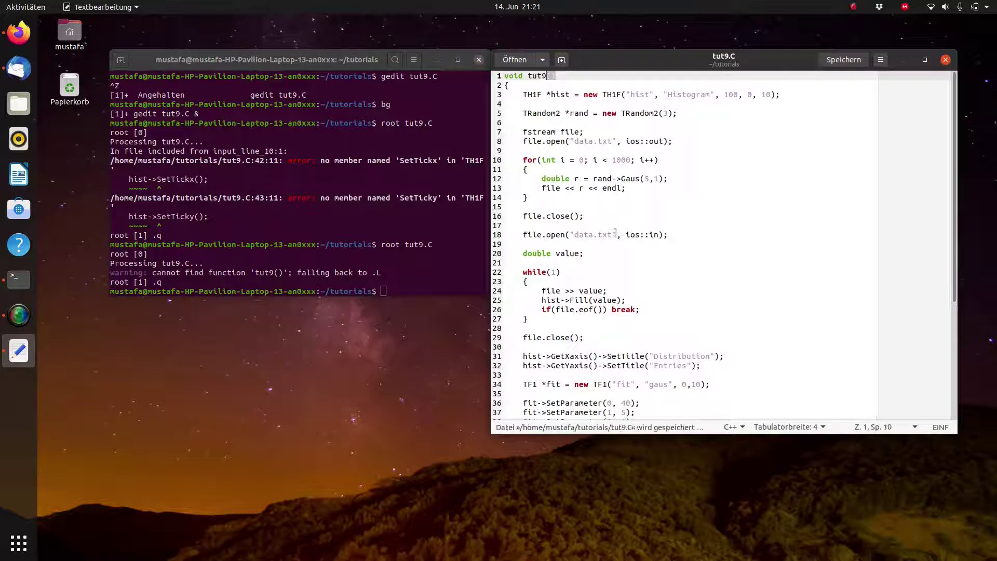
pyautogui.scroll(-6, 544, 141)
pyautogui.click(294, 218)
# Step: Rerun tut9.C in ROOT, then quit with .q to close canvas c1
pyautogui.press('Up')
pyautogui.press('Return')
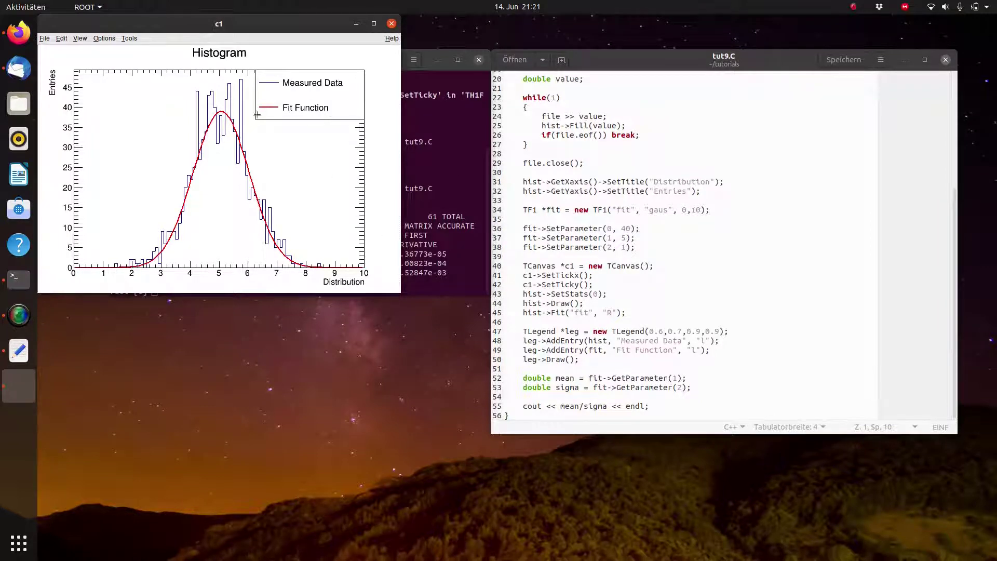
pyautogui.click(405, 165)
pyautogui.write('.q')
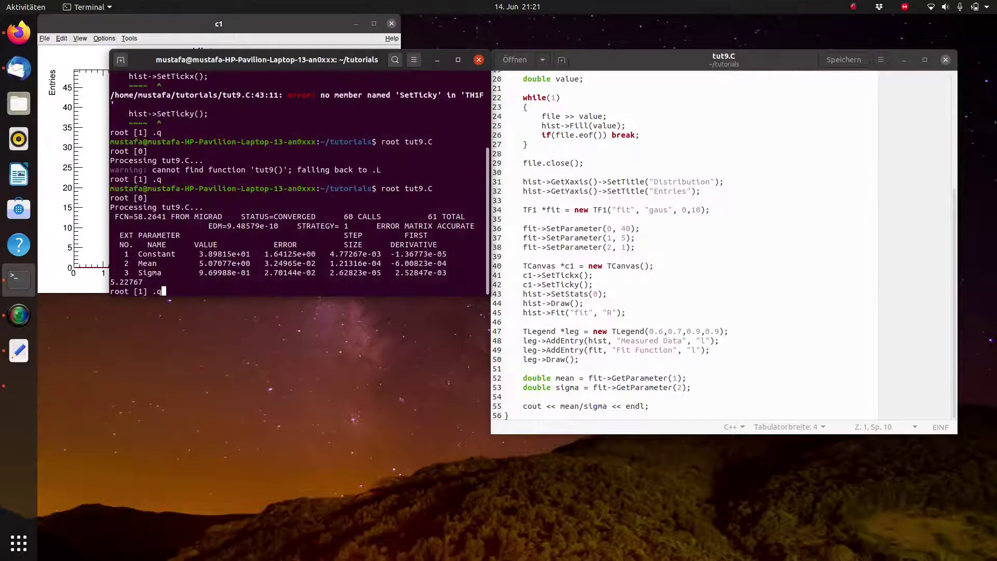
pyautogui.press('Return')
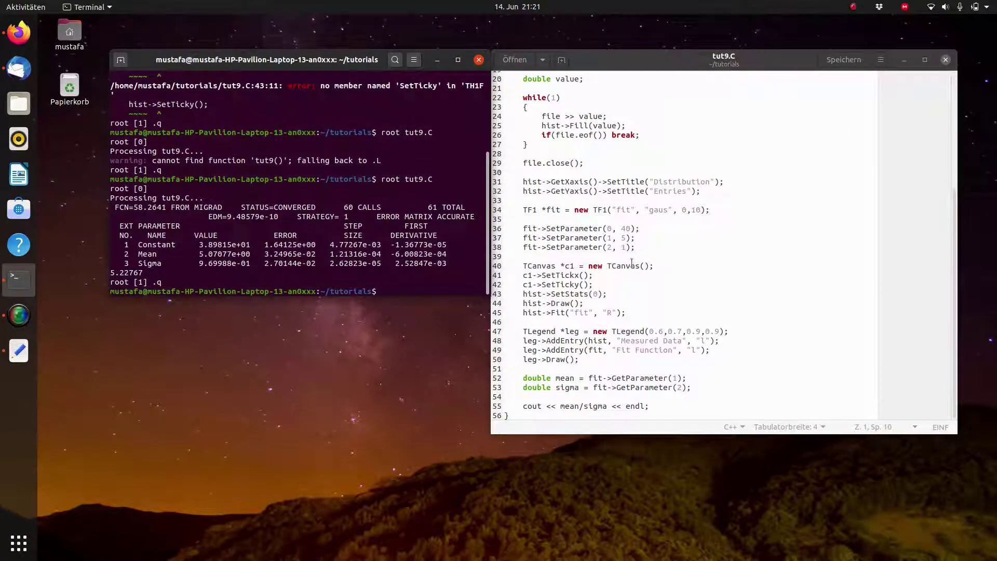
# Step: Change the TLegend coordinates to 0.5, 0.6, 0.8, 0.8 and save
pyautogui.click(680, 328)
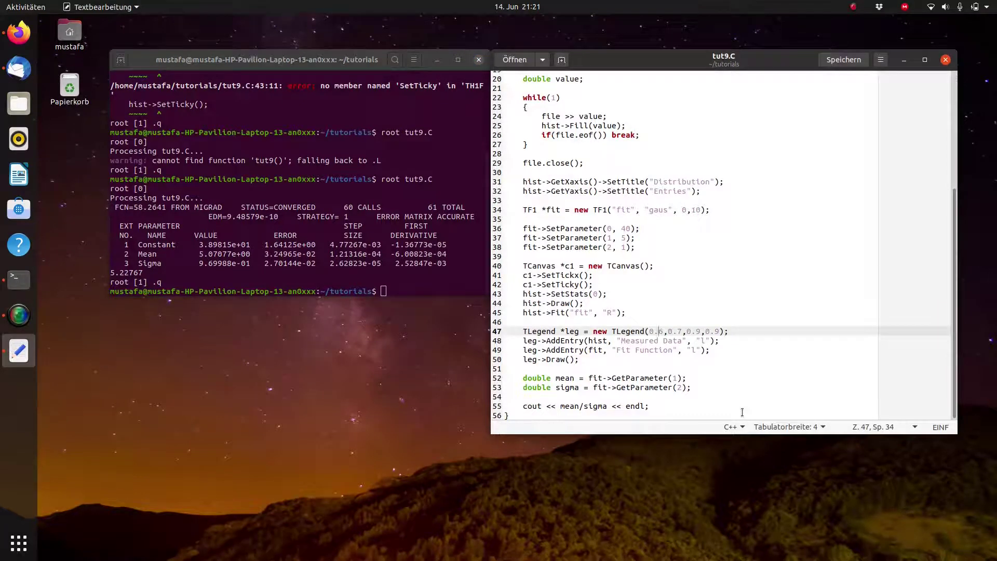
pyautogui.press('Delete')
pyautogui.write('5')
pyautogui.press('Right')
pyautogui.press('Right')
pyautogui.press('Right')
pyautogui.press('BackSpace')
pyautogui.write('8')
pyautogui.press('Left')
pyautogui.press('BackSpace')
pyautogui.write('6')
pyautogui.press('Right')
pyautogui.press('Right')
pyautogui.press('Right')
pyautogui.press('Right')
pyautogui.hotkey('ctrl', 's')
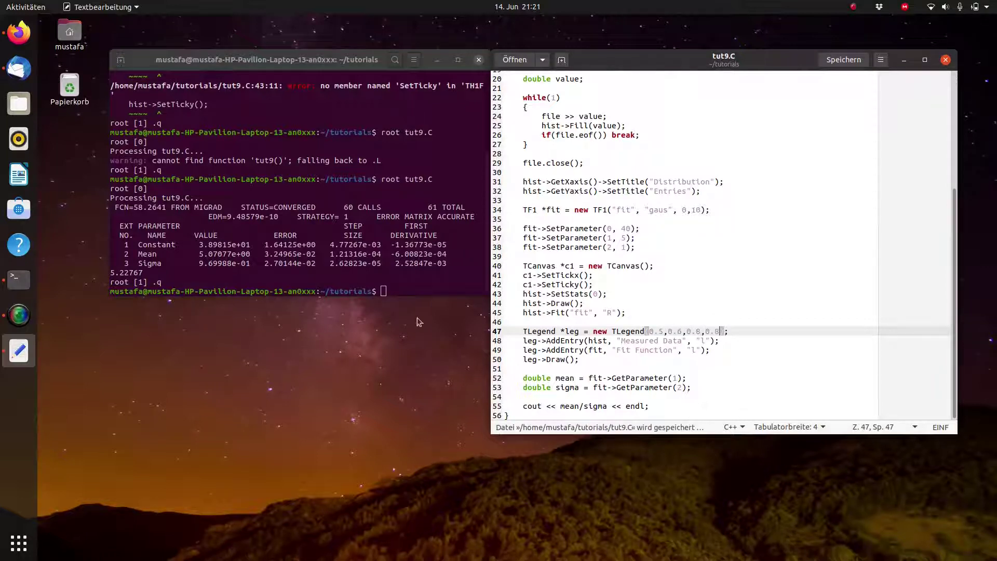
# Step: Rerun root tut9.C to show the repositioned legend
pyautogui.click(344, 265)
pyautogui.press('Up')
pyautogui.press('Return')
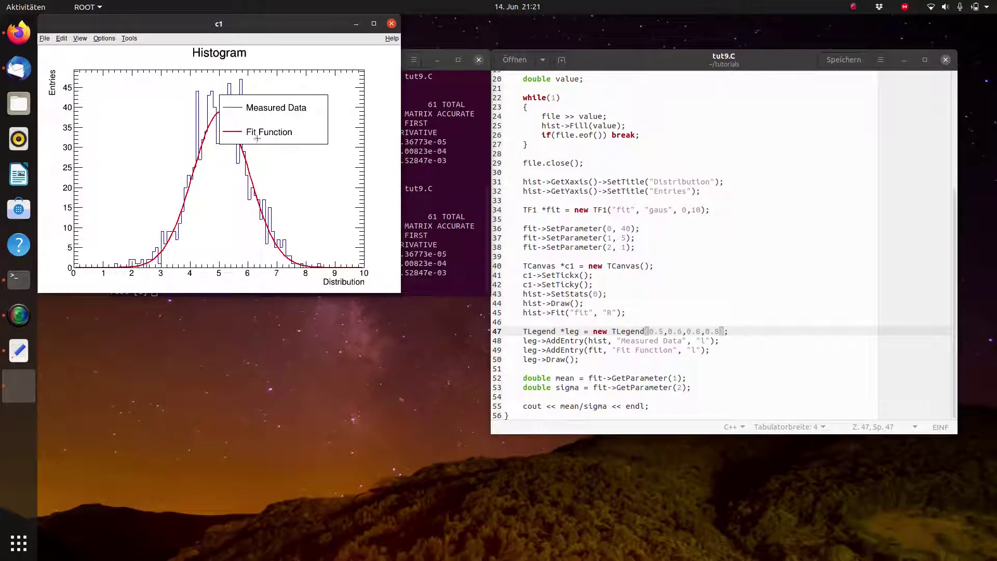
# Step: Quit ROOT and raise the TH1F histogram's upper bound from 10 to 15, saving
pyautogui.click(433, 245)
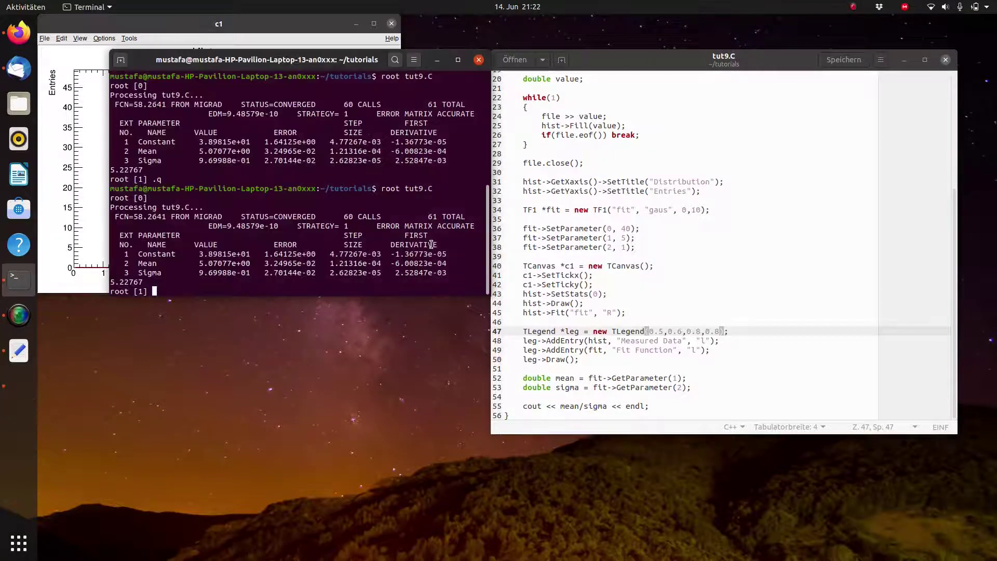
pyautogui.write('.q')
pyautogui.press('Return')
pyautogui.scroll(6, 736, 238)
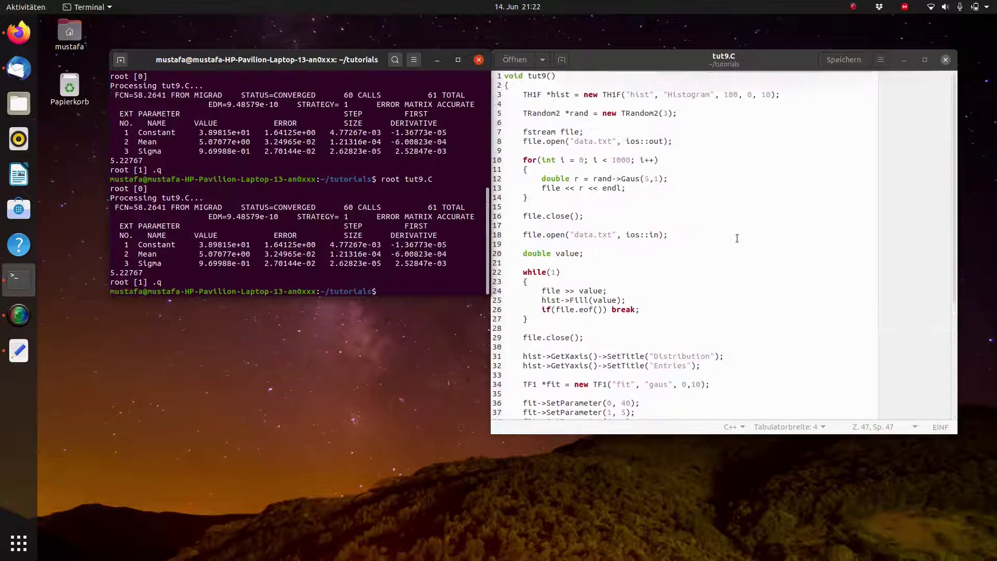
pyautogui.click(772, 95)
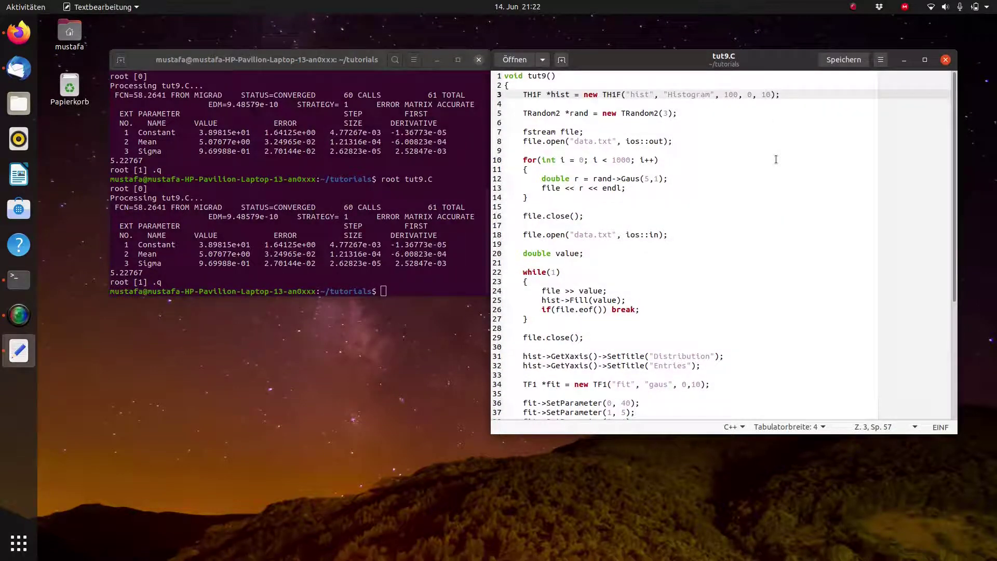
pyautogui.press('Delete')
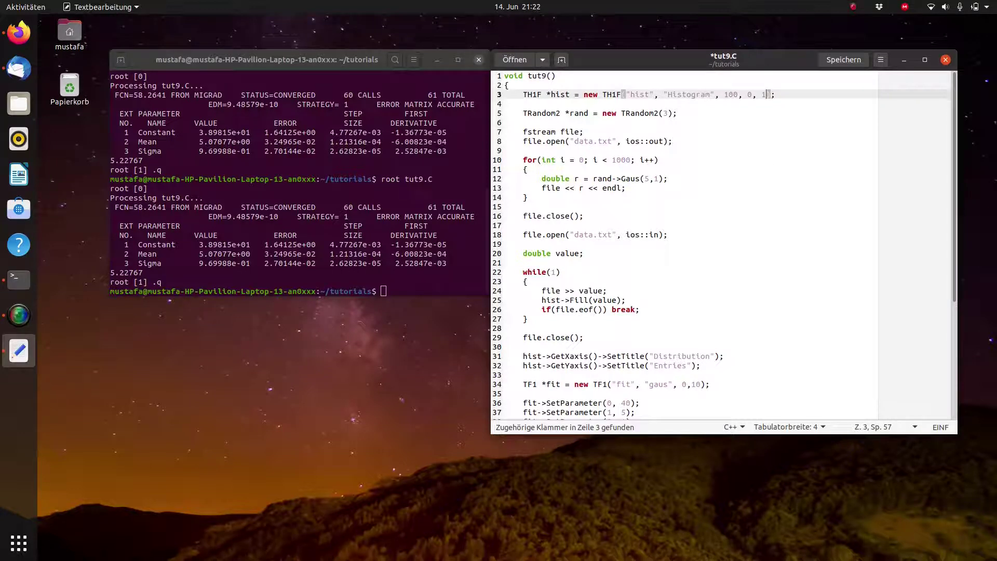
pyautogui.write('5')
pyautogui.hotkey('ctrl', 's')
pyautogui.scroll(-5, 704, 210)
pyautogui.scroll(-2, 704, 211)
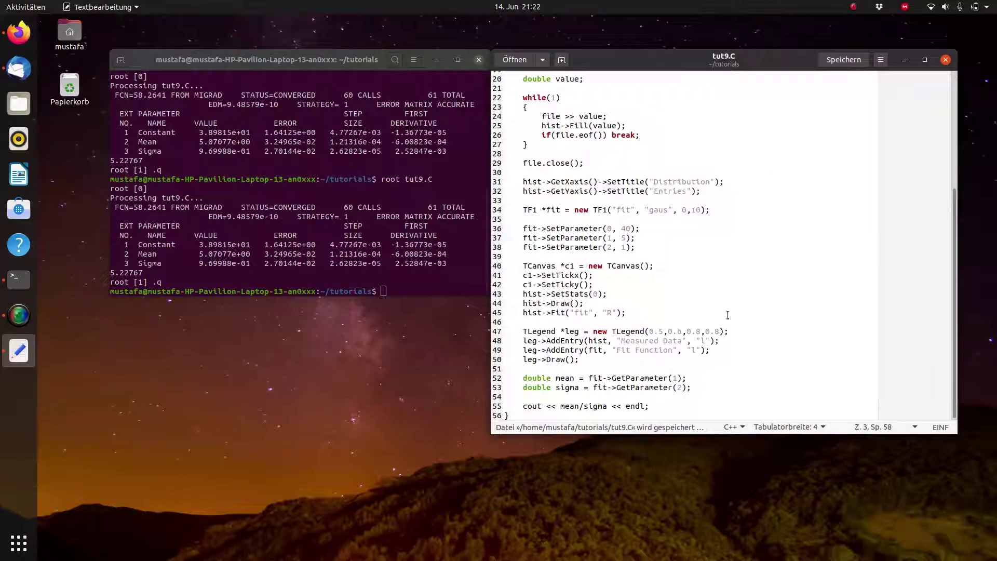
# Step: Raise the TF1 fit range's upper limit to 15, save, and rerun the macro
pyautogui.click(704, 211)
pyautogui.press('BackSpace')
pyautogui.write('9')
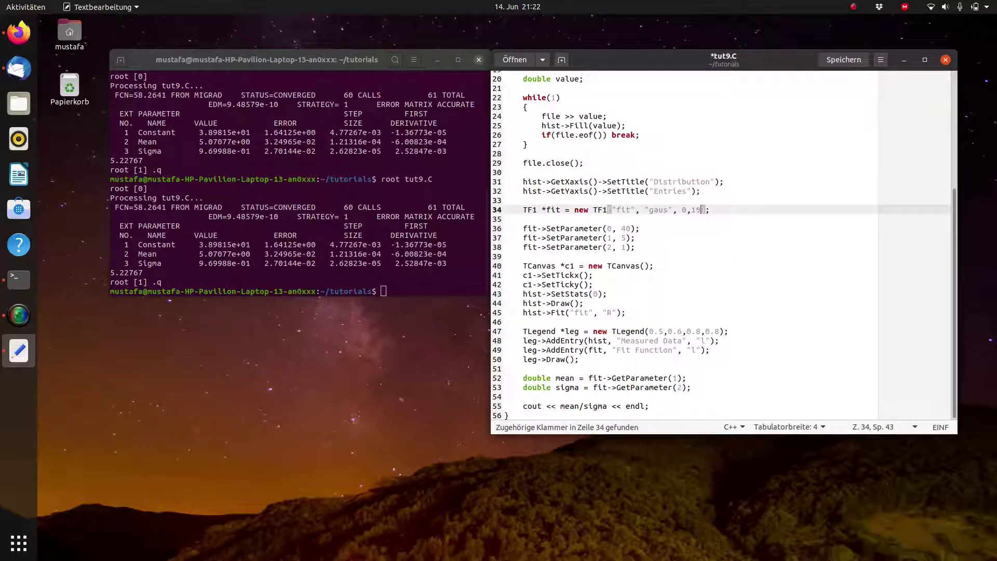
pyautogui.hotkey('ctrl', 's')
pyautogui.click(339, 257)
pyautogui.press('Up')
pyautogui.press('Return')
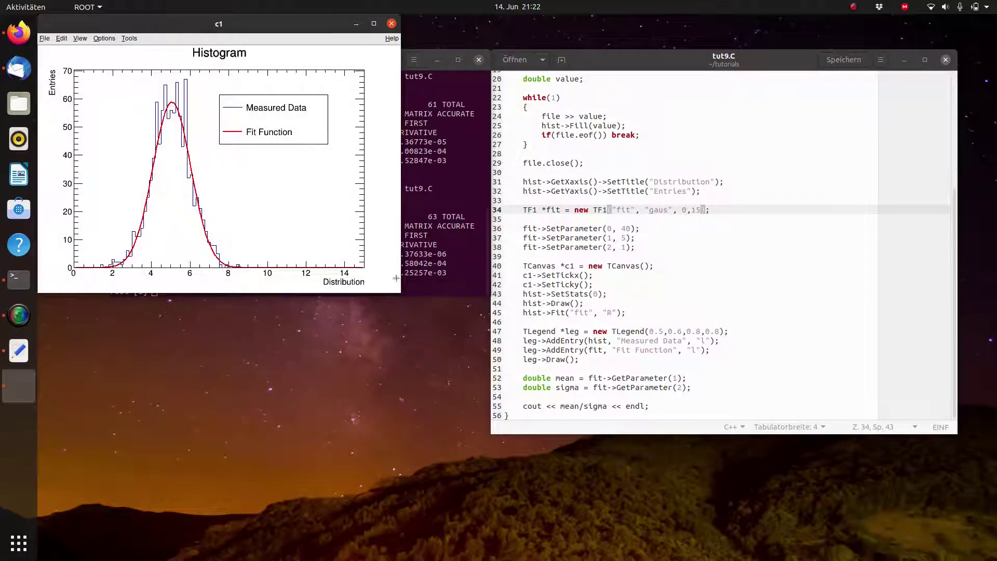
# Step: Quit ROOT and add leg->SetBorderSize(0); below the TLegend line, then save
pyautogui.click(427, 253)
pyautogui.write('.q')
pyautogui.press('Return')
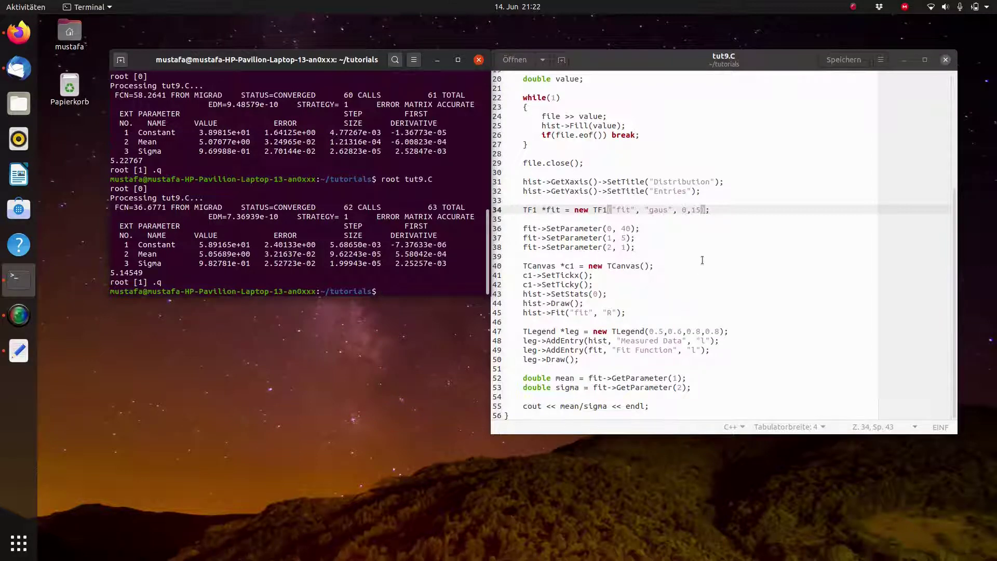
pyautogui.click(754, 331)
pyautogui.press('Return')
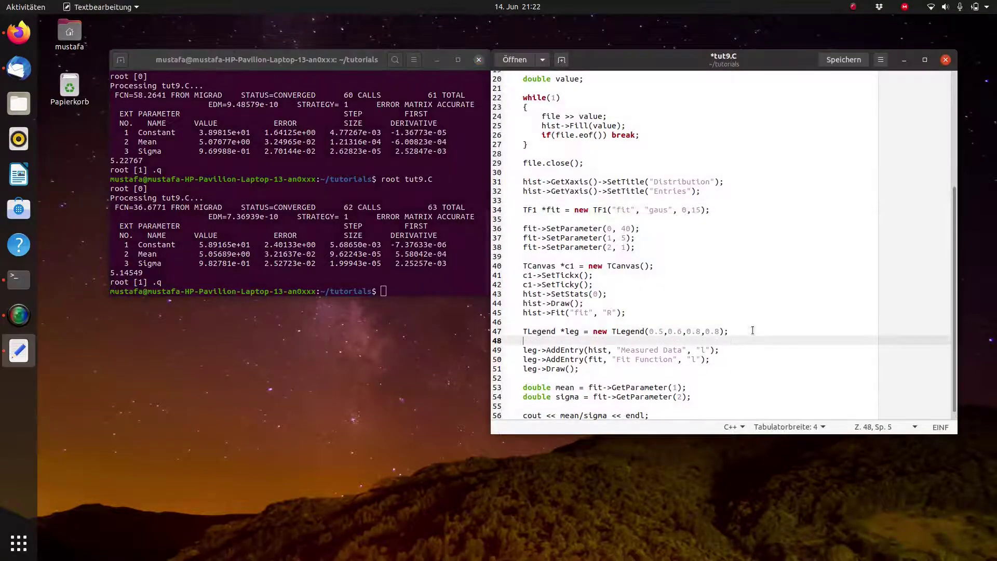
pyautogui.write('leg->')
pyautogui.write('Set')
pyautogui.write('Margi')
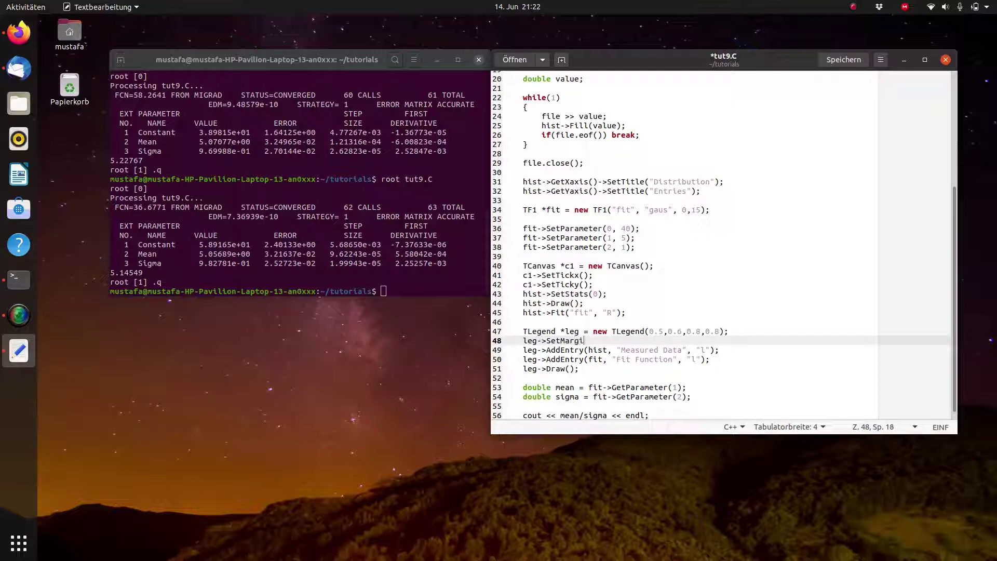
pyautogui.write('n')
pyautogui.press('BackSpace')
pyautogui.press('BackSpace')
pyautogui.press('BackSpace')
pyautogui.press('BackSpace')
pyautogui.press('BackSpace')
pyautogui.write('BorderSize')
pyautogui.write('(0);')
pyautogui.hotkey('ctrl', 's')
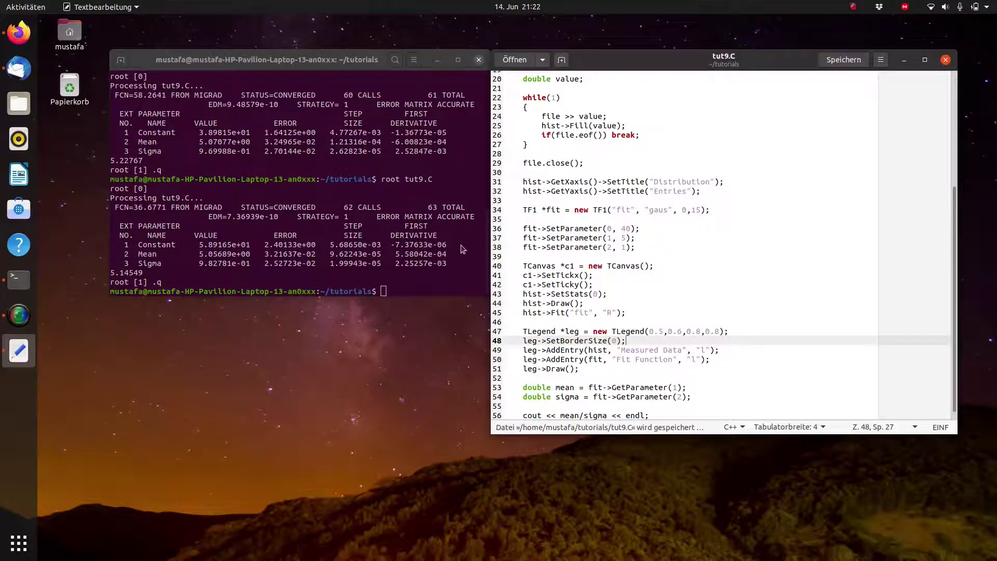
# Step: Rerun root tut9.C to show the borderless legend
pyautogui.click(420, 242)
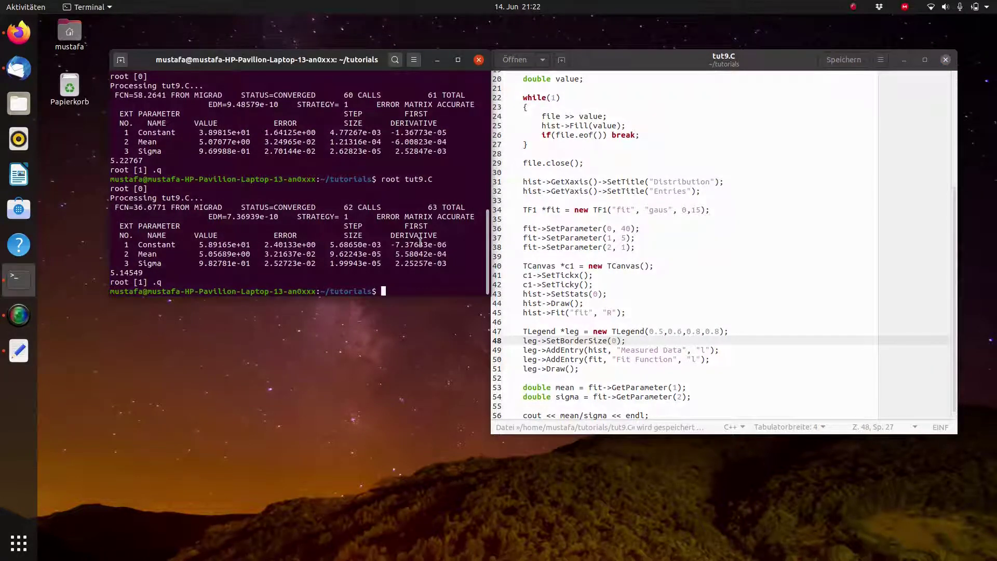
pyautogui.press('Up')
pyautogui.press('Return')
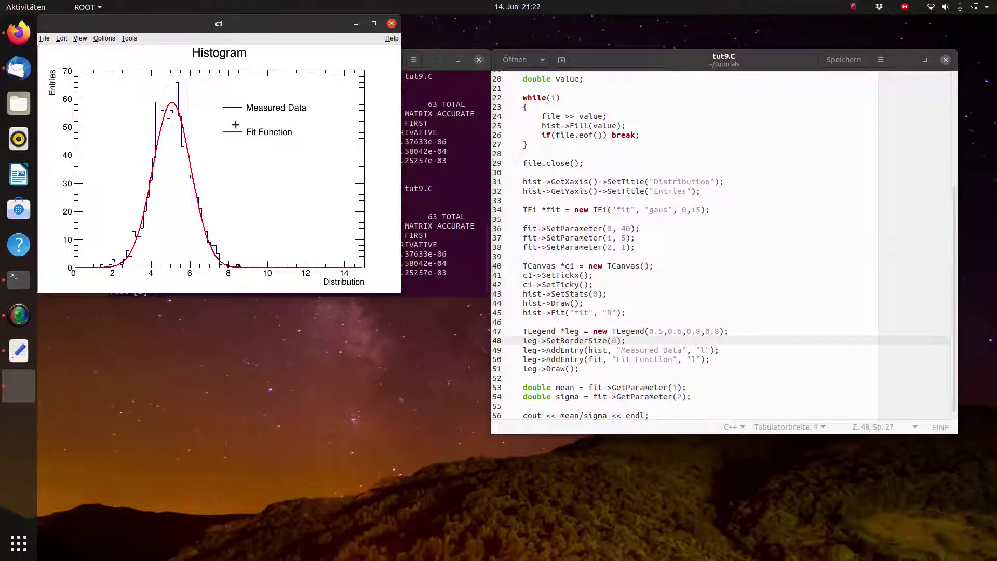
# Step: Quit ROOT and add a hist->SetFillColor line above the axis titles
pyautogui.click(426, 180)
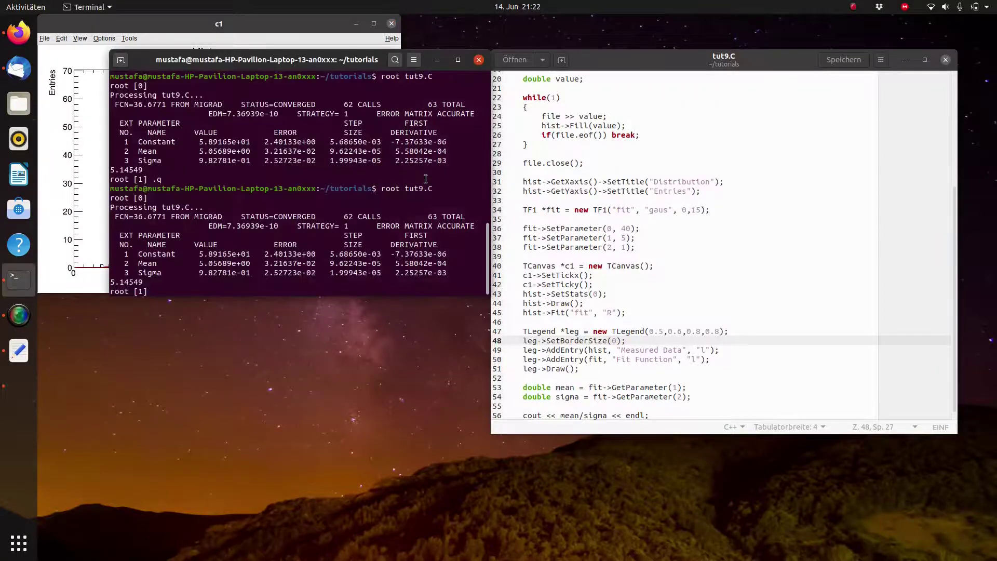
pyautogui.write('.q')
pyautogui.press('Return')
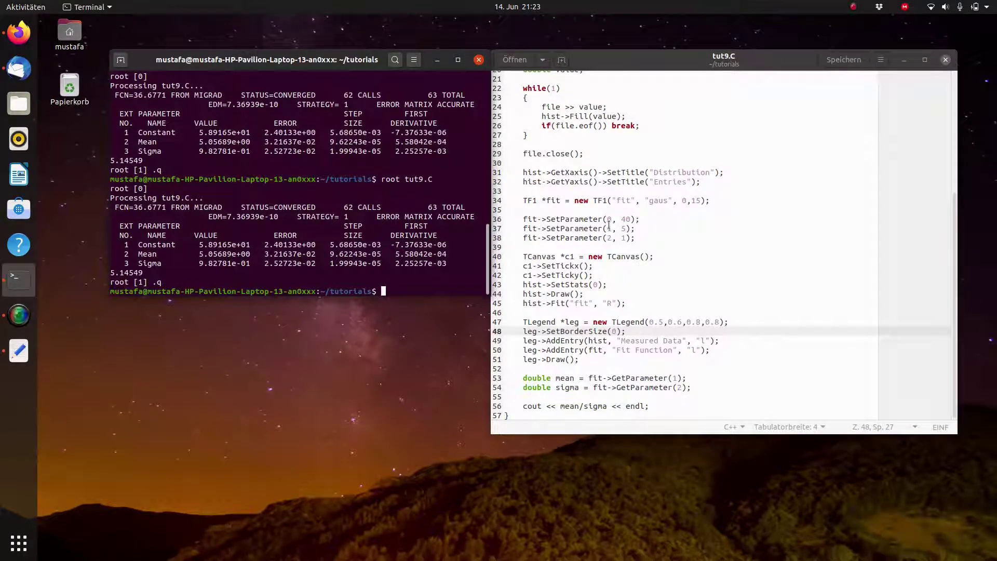
pyautogui.click(697, 172)
pyautogui.press('Home')
pyautogui.press('Return')
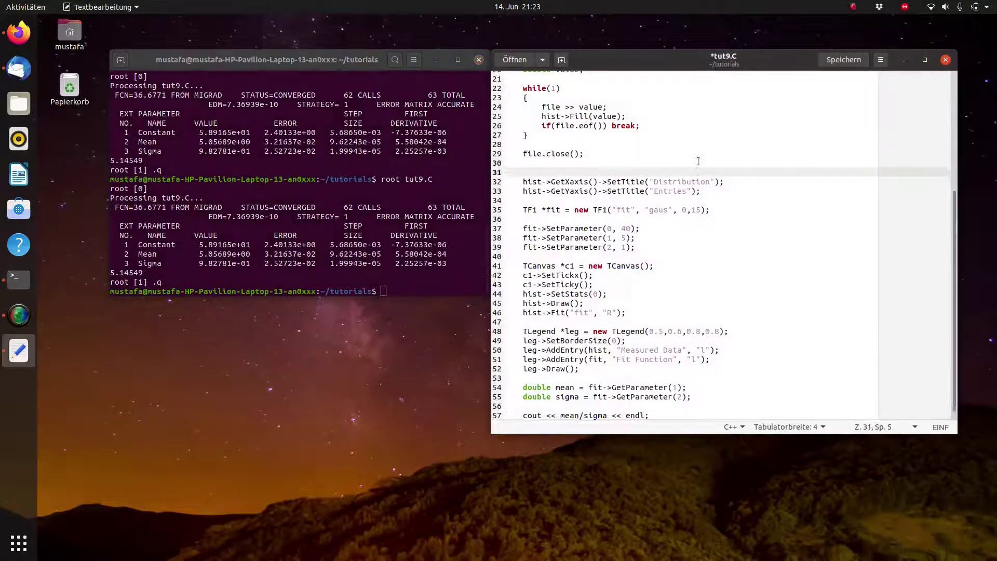
pyautogui.press('Return')
pyautogui.press('Up')
pyautogui.press('Up')
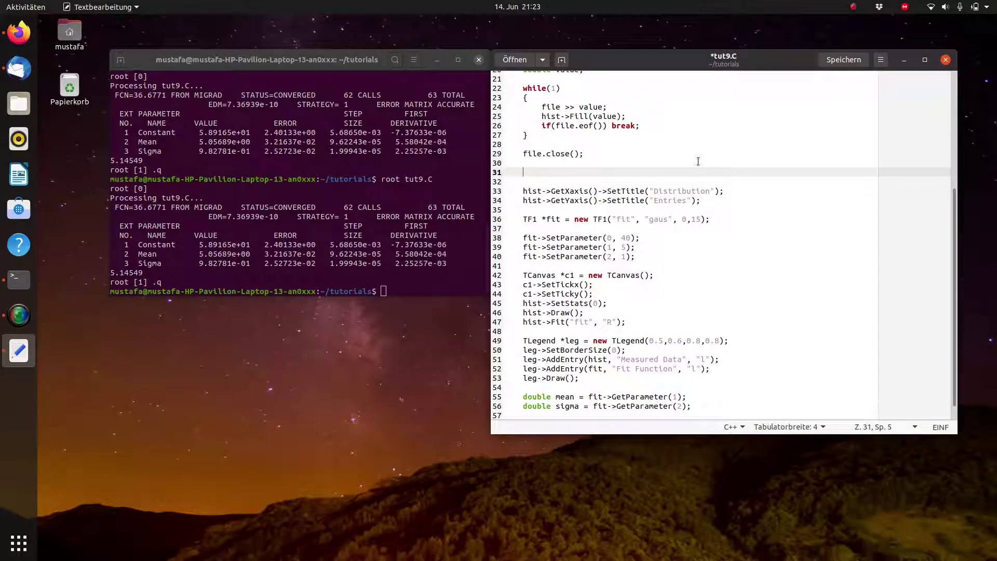
pyautogui.write('hist->SET')
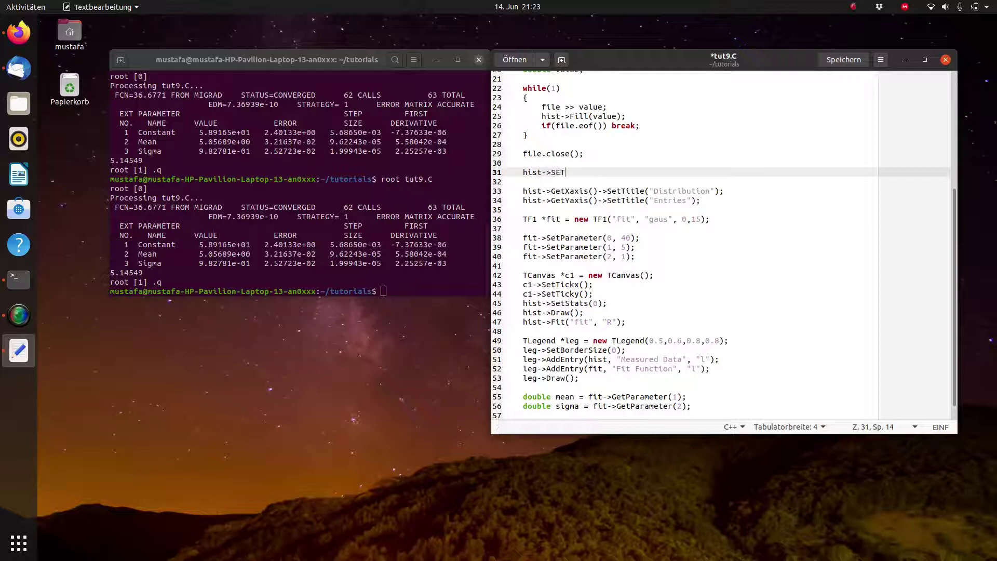
pyautogui.press('BackSpace')
pyautogui.press('BackSpace')
pyautogui.write('etFillColo')
pyautogui.write('r(')
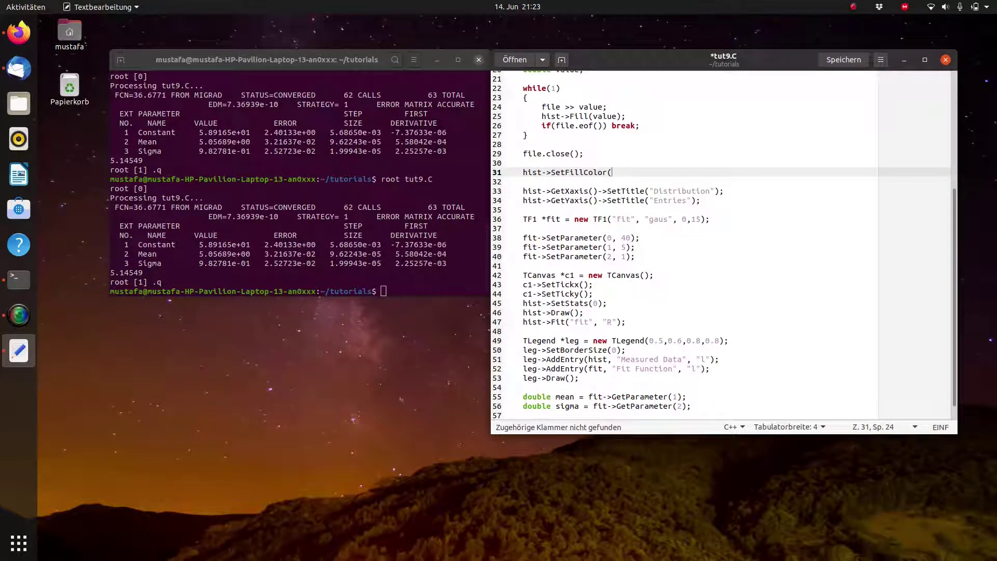
pyautogui.write('k')
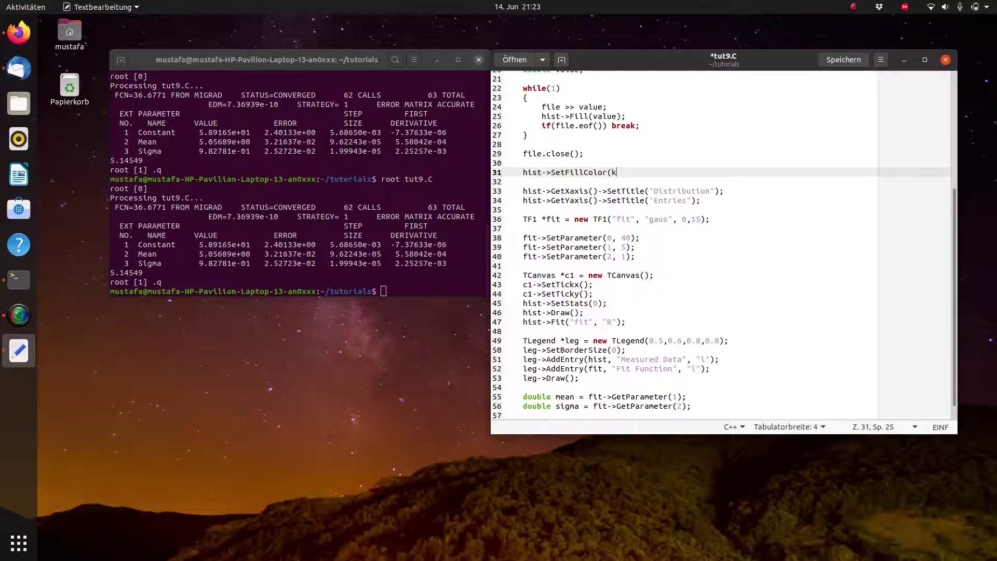
pyautogui.write('Green')
pyautogui.write(');')
# Step: Save, rerun the macro to check the fill colour, then quit ROOT
pyautogui.hotkey('ctrl', 's')
pyautogui.click(318, 194)
pyautogui.press('Up')
pyautogui.press('Return')
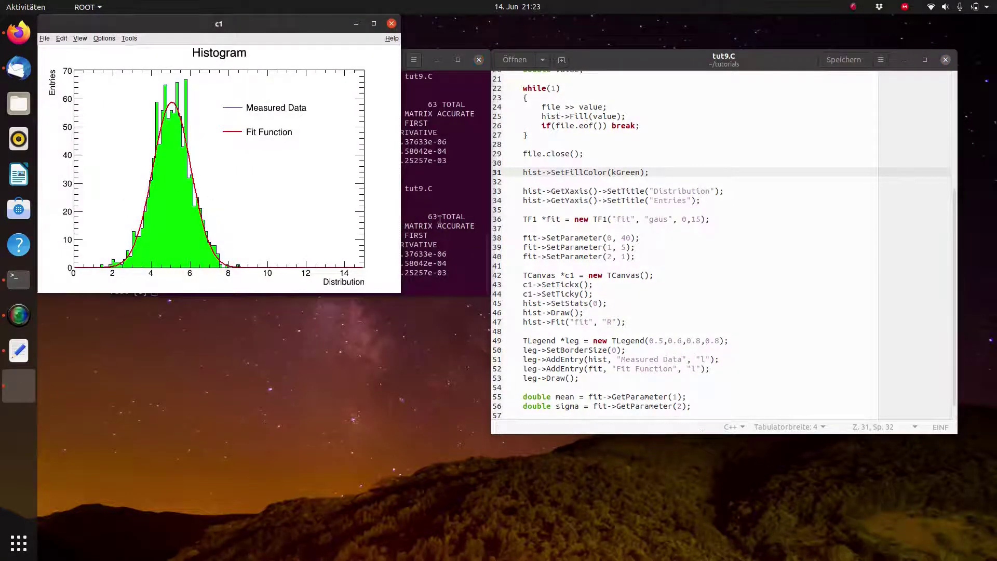
pyautogui.click(439, 221)
pyautogui.write('.q')
pyautogui.press('Return')
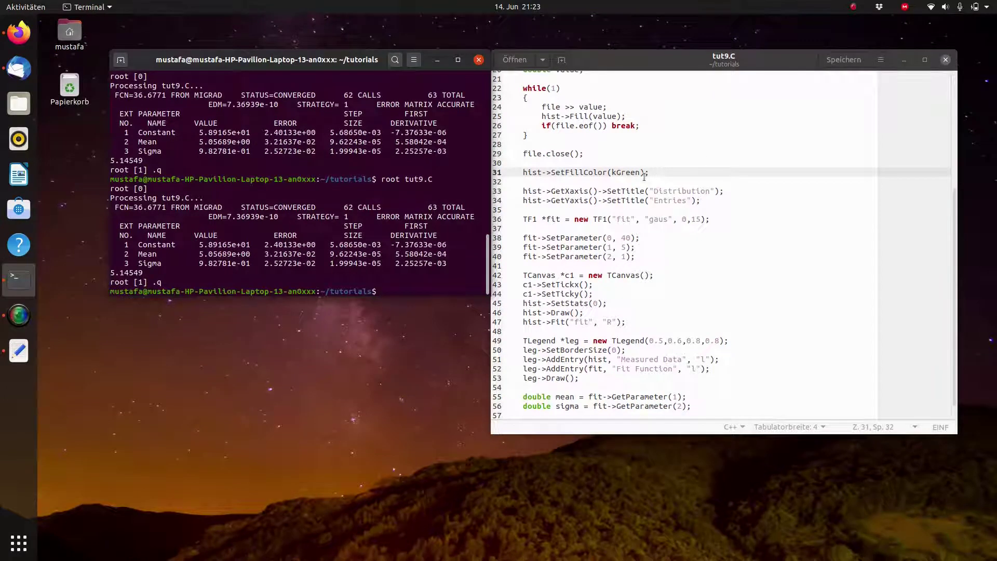
# Step: Set the fill colour to kGreen-9, save, and rerun to show light green bars
pyautogui.click(643, 175)
pyautogui.press('Left')
pyautogui.press('Left')
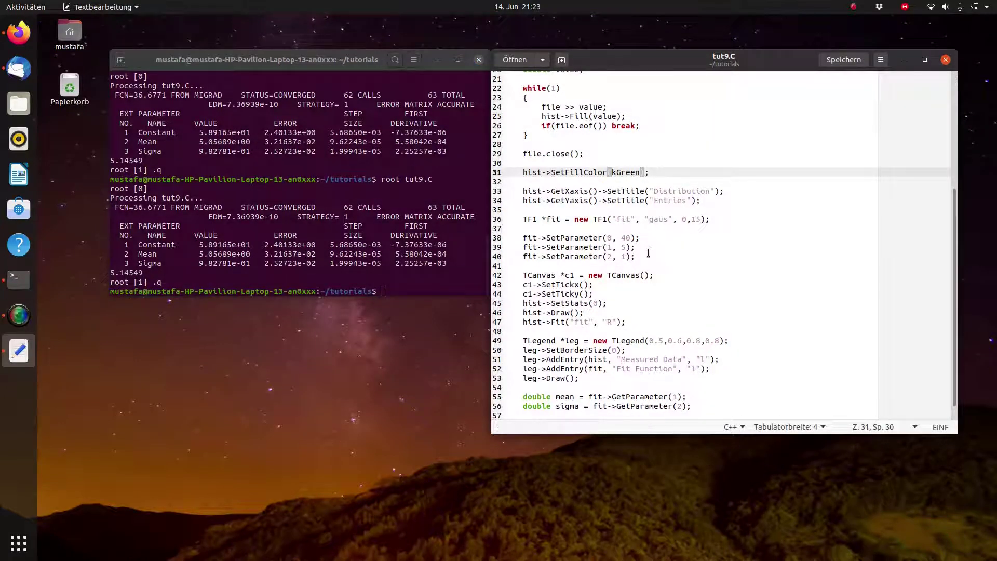
pyautogui.write('-9')
pyautogui.hotkey('ctrl', 's')
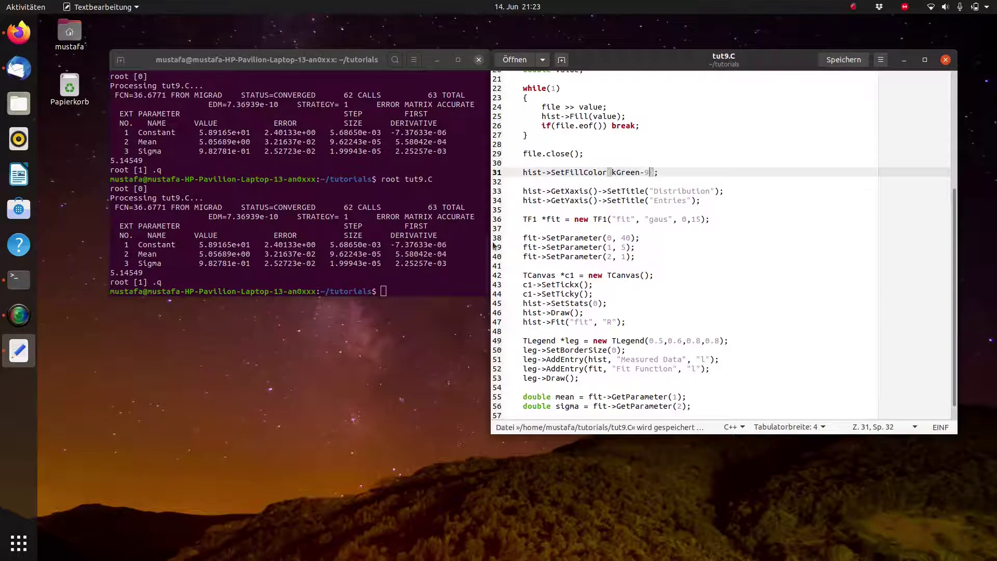
pyautogui.click(461, 243)
pyautogui.press('Up')
pyautogui.press('Return')
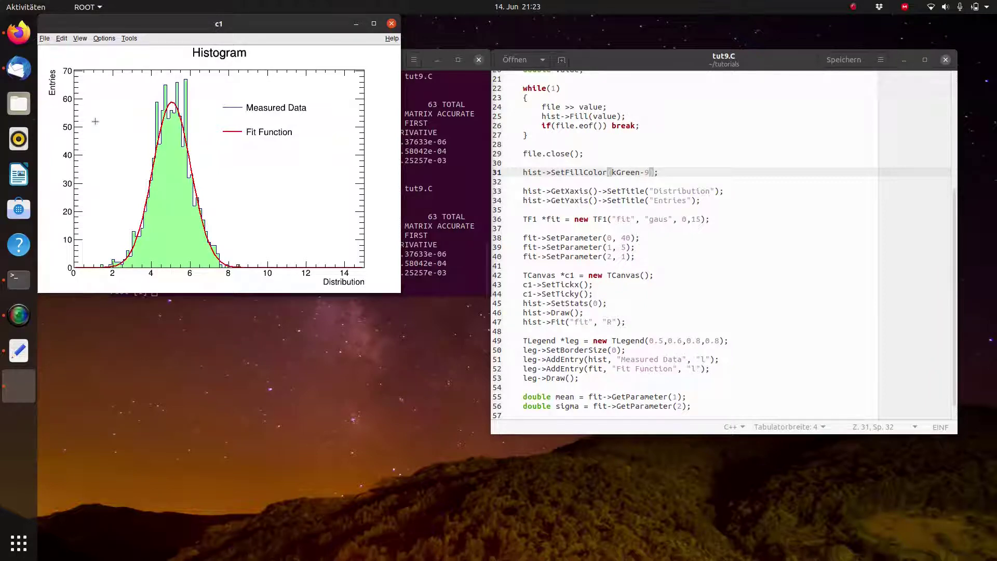
# Step: Quit ROOT and delete 'Histogram' from the line 3 TH1F definition, saving
pyautogui.click(444, 173)
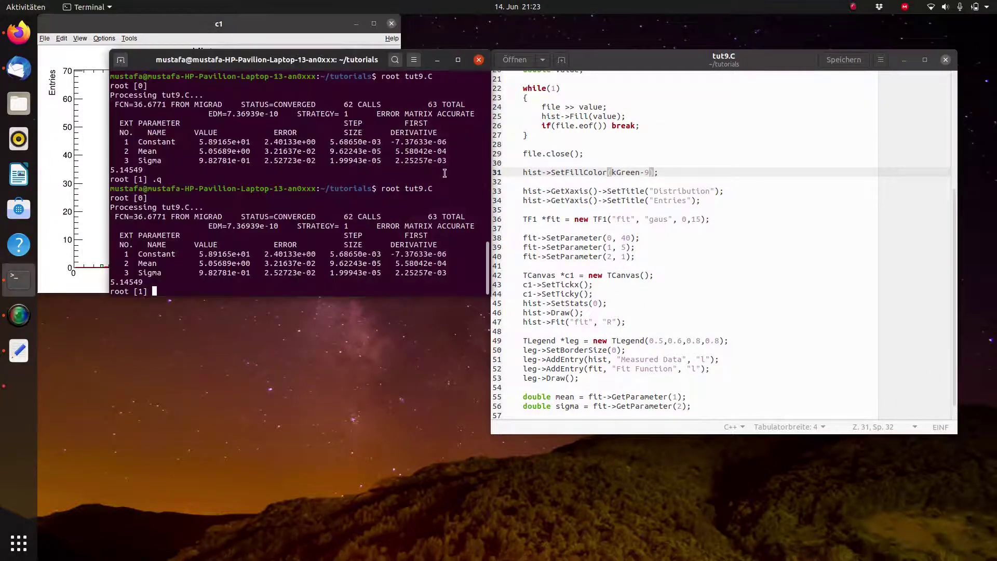
pyautogui.write('.q')
pyautogui.press('Return')
pyautogui.scroll(3, 767, 179)
pyautogui.scroll(2, 767, 179)
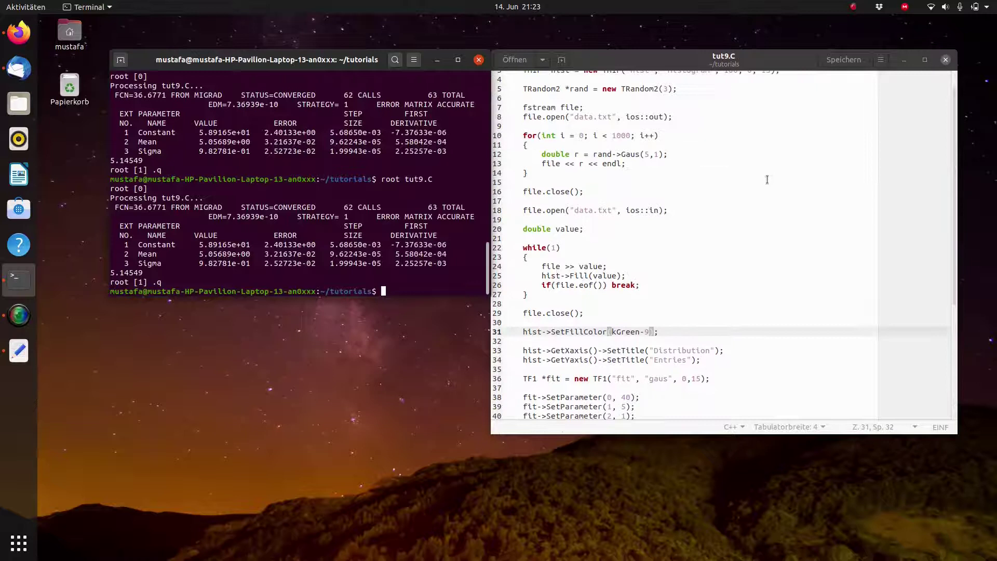
pyautogui.scroll(1, 767, 179)
pyautogui.doubleClick(689, 94)
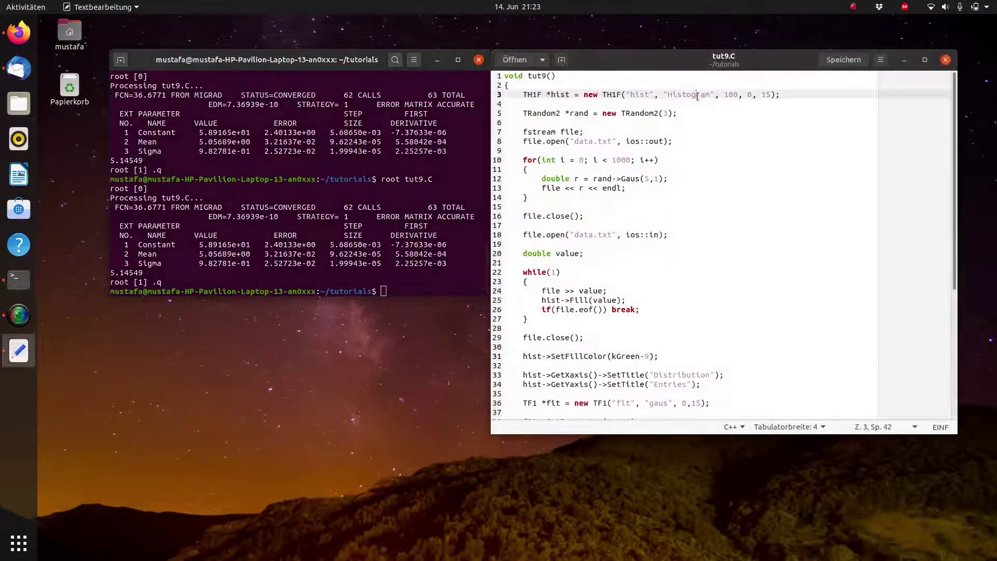
pyautogui.press('Delete')
pyautogui.hotkey('ctrl', 's')
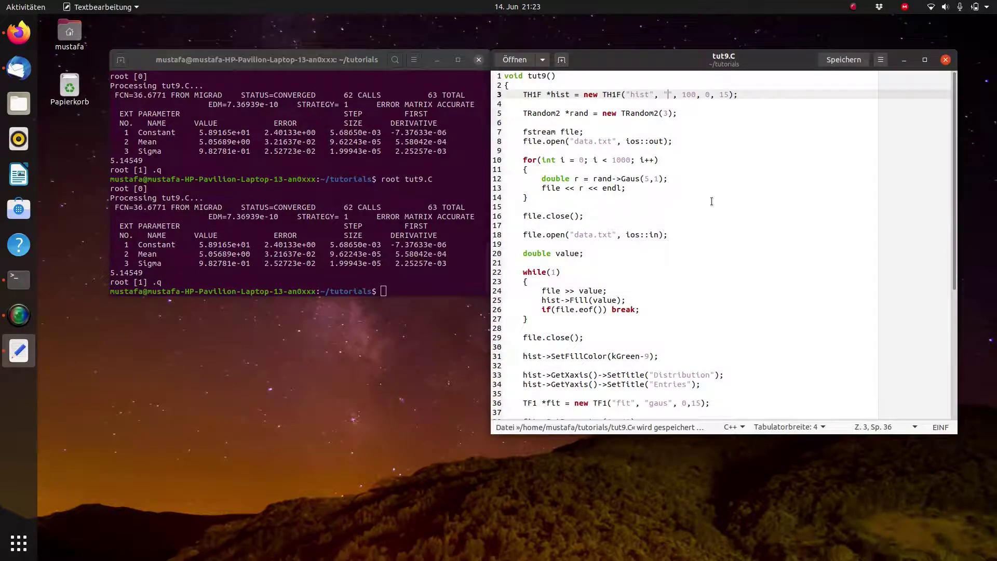
# Step: Rerun tut9.C in ROOT and bring the terminal above the canvas
pyautogui.click(324, 226)
pyautogui.press('Up')
pyautogui.press('Return')
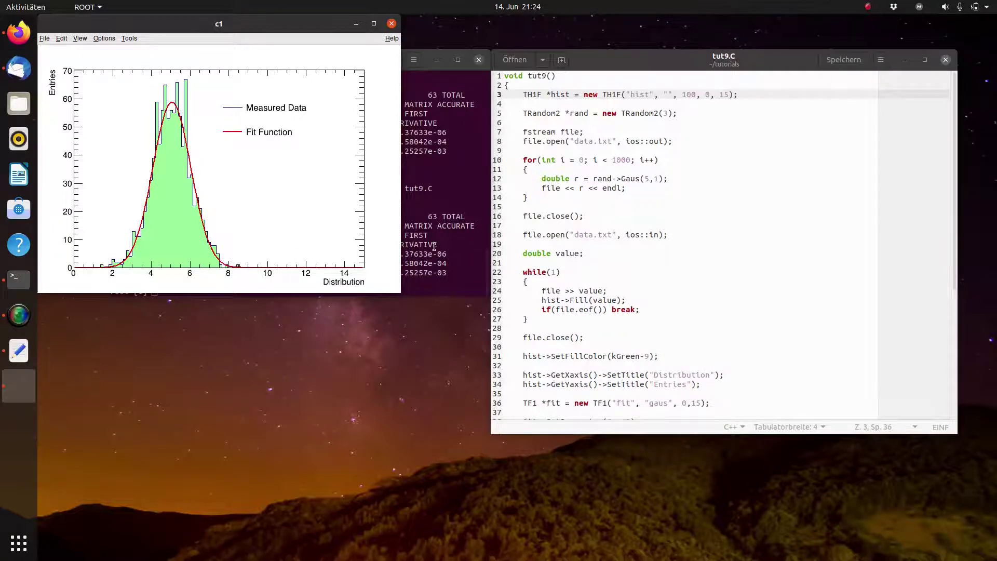
pyautogui.click(421, 258)
pyautogui.write('.q')
# Step: Open a blank line in tut9.C below the two axis title statements
pyautogui.press('Return')
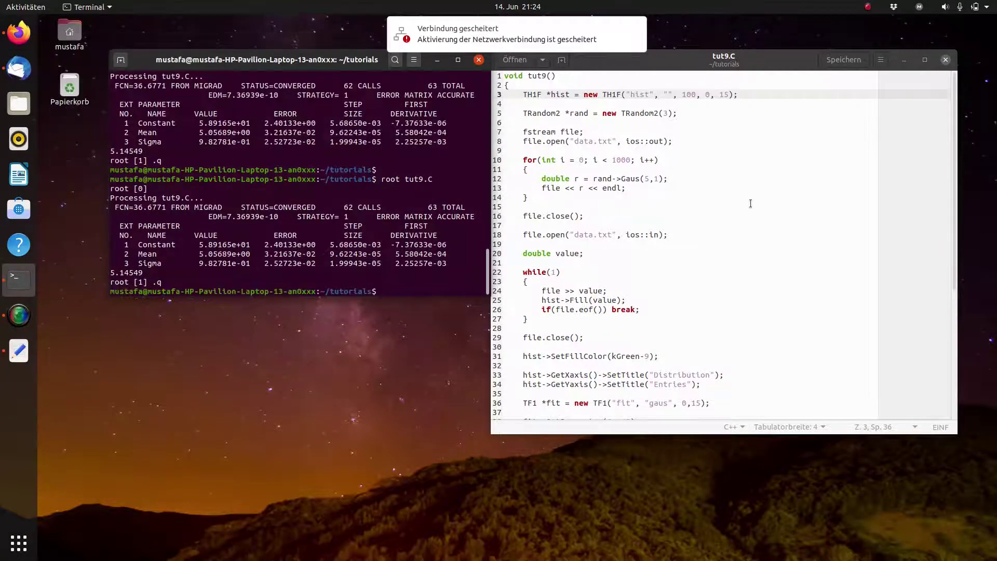
pyautogui.scroll(-3, 751, 203)
pyautogui.scroll(-1, 750, 203)
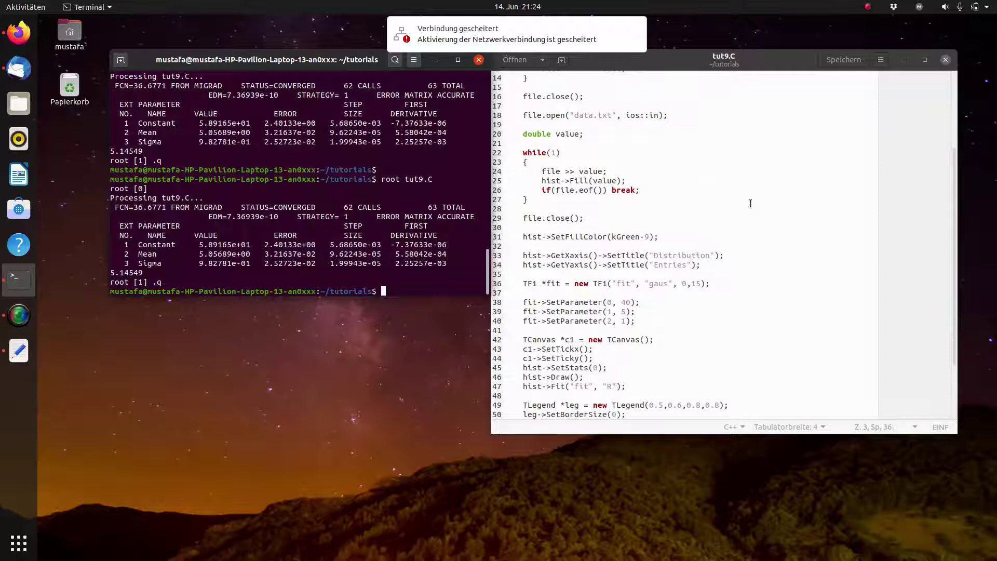
pyautogui.scroll(-1, 705, 231)
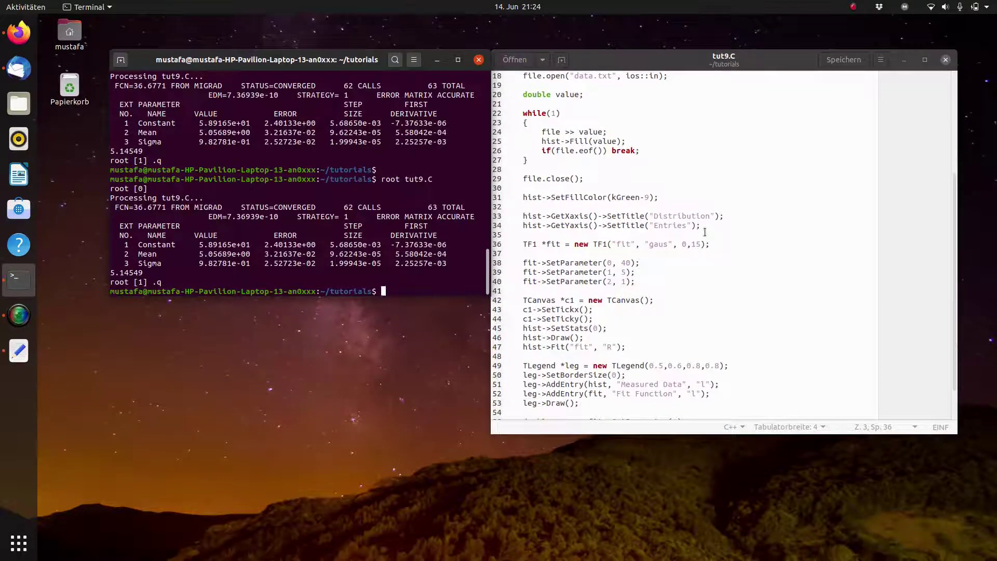
pyautogui.scroll(-1, 675, 256)
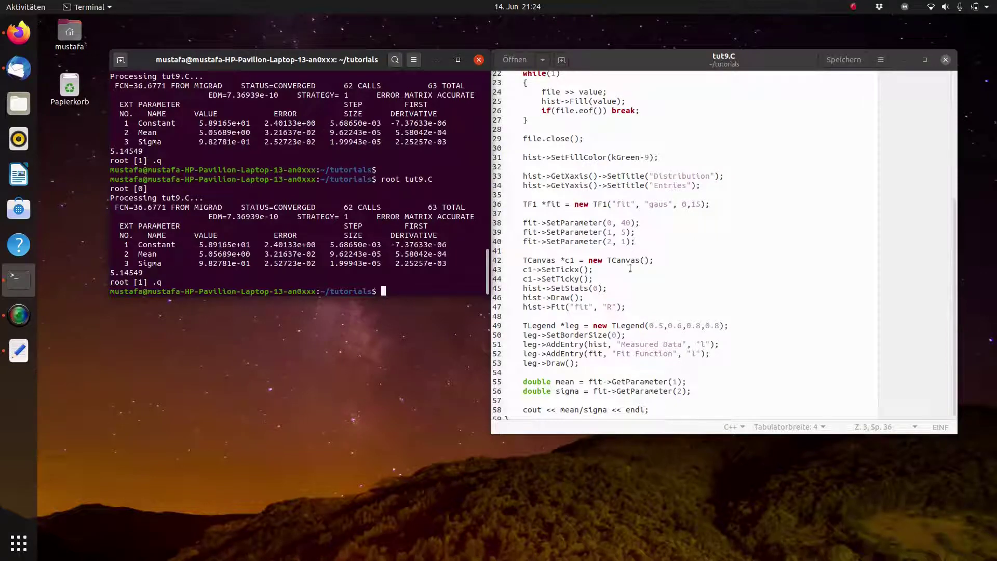
# Step: Duplicate the x-axis SetTitleSize(0.05) line and turn the copy into the y-axis call
pyautogui.click(721, 185)
pyautogui.press('Return')
pyautogui.press('Return')
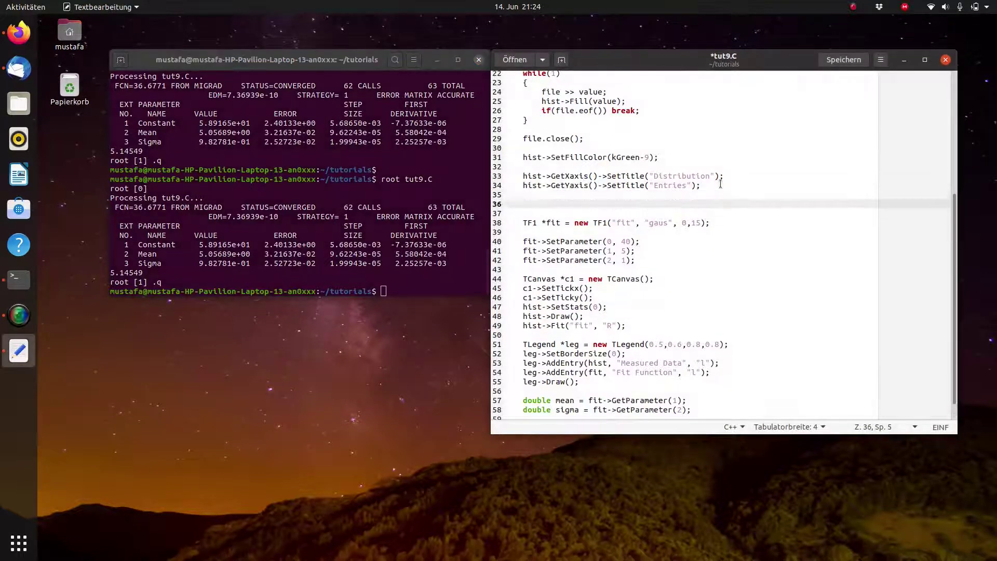
pyautogui.write('hist->')
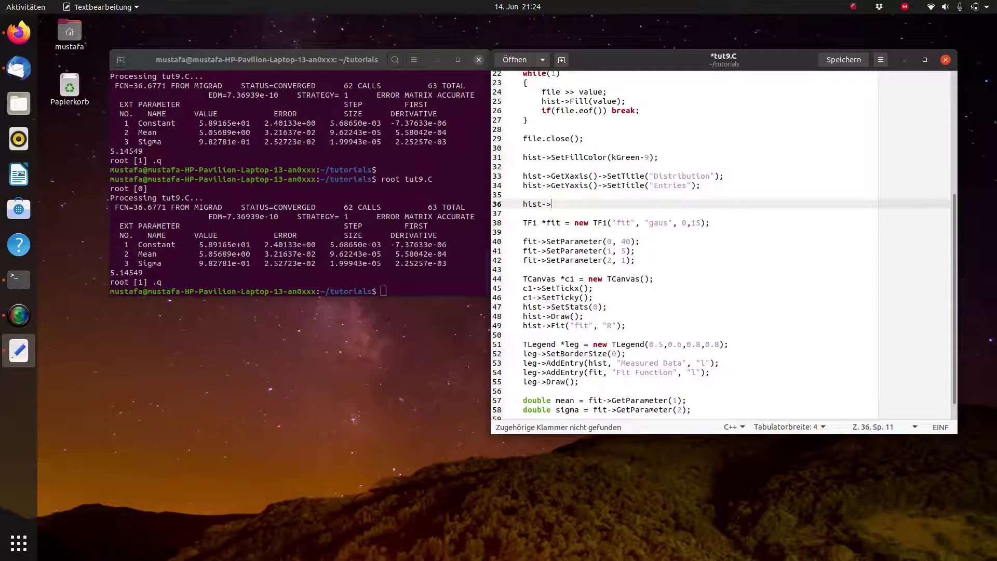
pyautogui.write('GetXax')
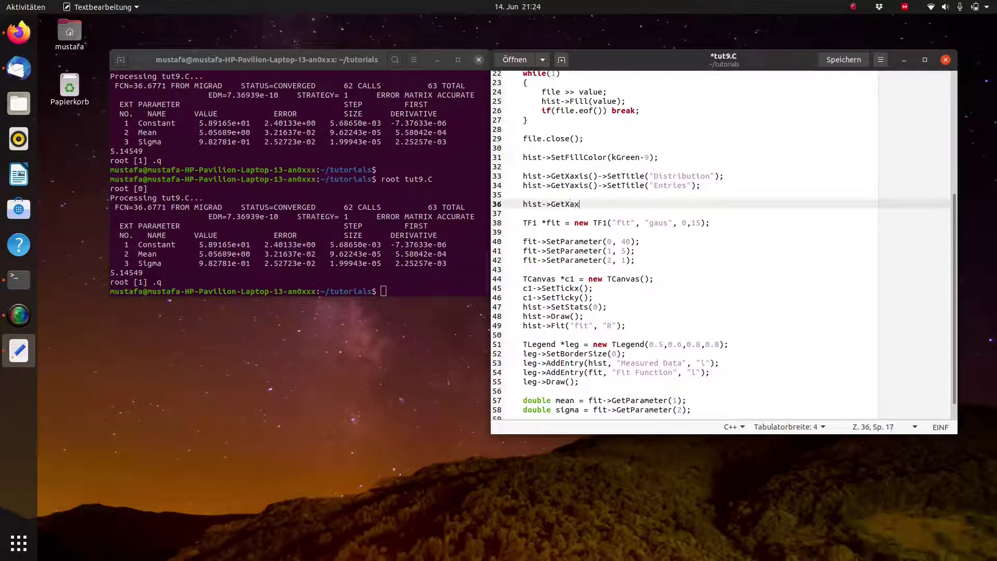
pyautogui.write('is()->Set')
pyautogui.write('TitleSize')
pyautogui.write('(0.0')
pyautogui.write('5)')
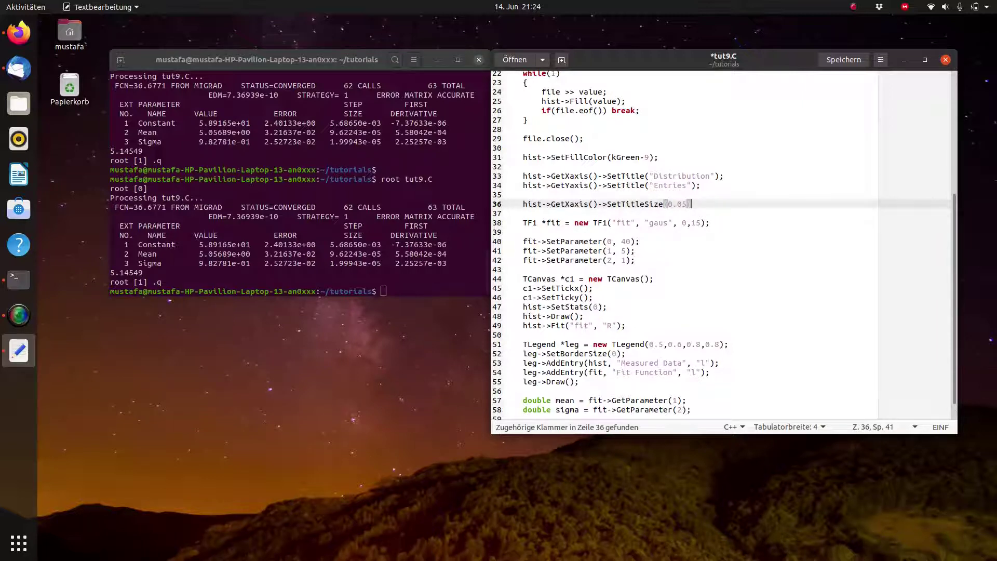
pyautogui.write(';')
pyautogui.press('Return')
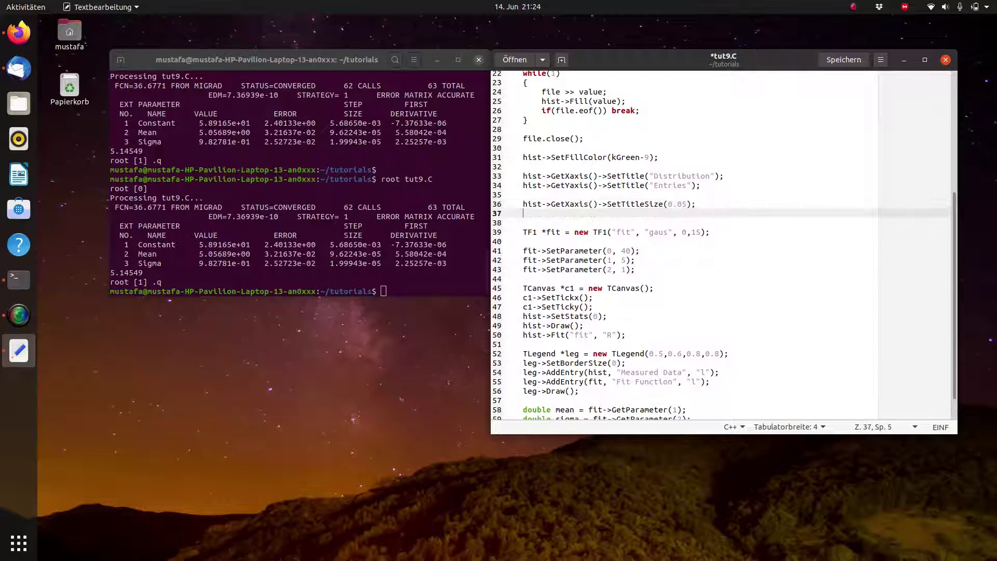
pyautogui.write('hist->GetYaxis()->SetTitleSize(0.05);')
pyautogui.press('Down')
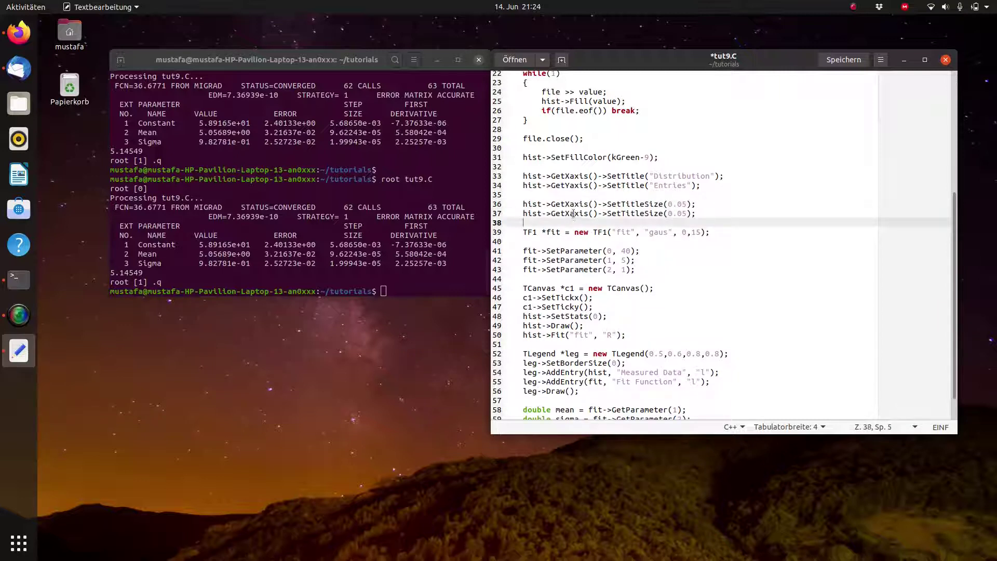
pyautogui.click(573, 213)
pyautogui.press('BackSpace')
pyautogui.write('Y')
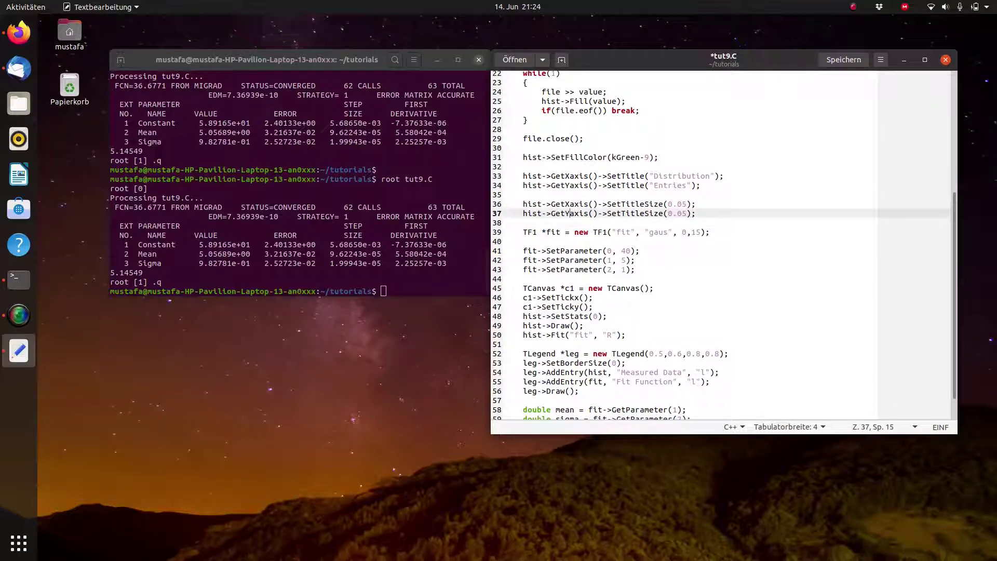
pyautogui.click(713, 216)
# Step: Paste two more title-size lines below, switching line 39's copy to the y-axis
pyautogui.press('Return')
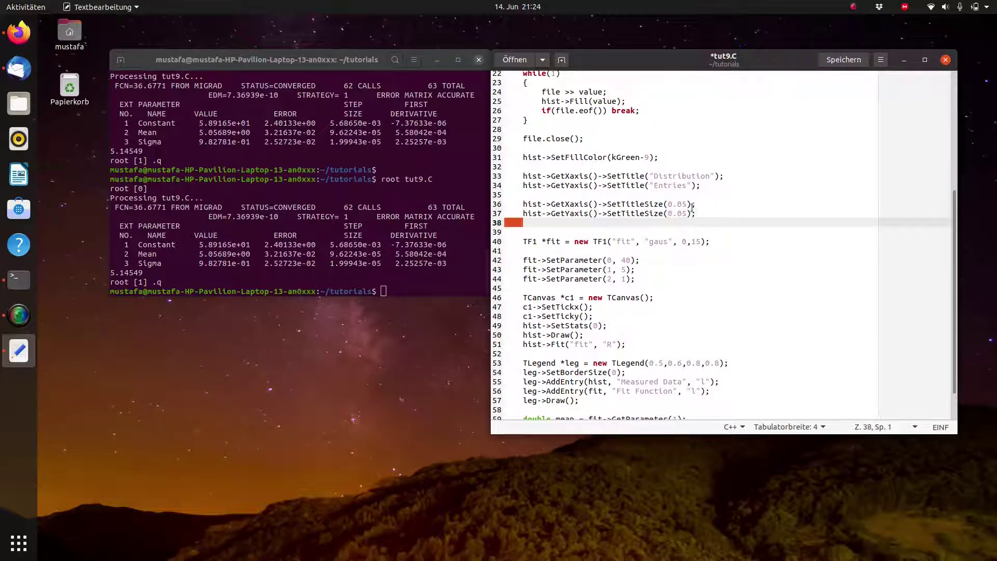
pyautogui.hotkey('ctrl', 'v')
pyautogui.press('Return')
pyautogui.hotkey('ctrl', 'v')
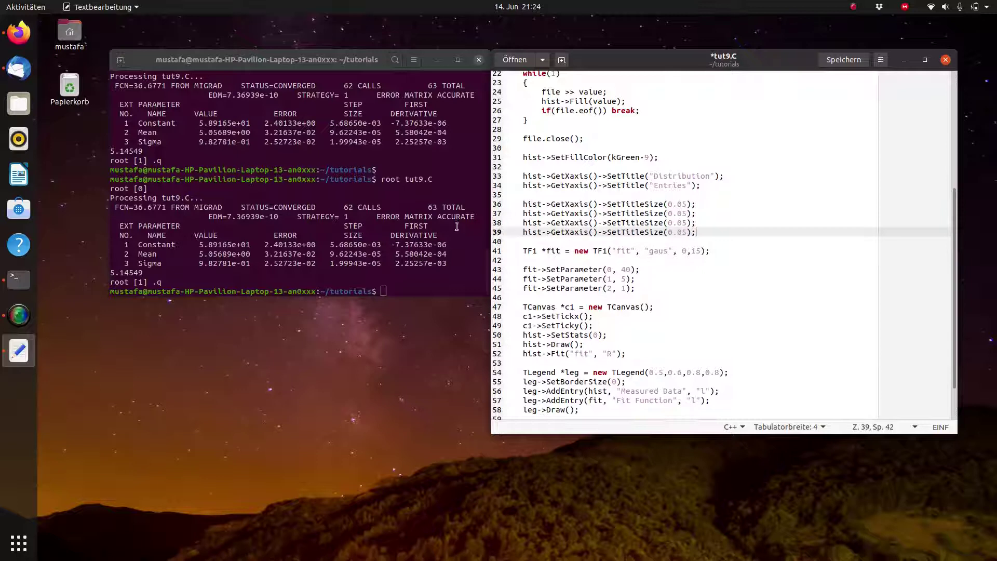
pyautogui.click(567, 229)
pyautogui.press('BackSpace')
pyautogui.write('Y')
# Step: Change lines 38–39 to SetLabelSize(0.05) for both axes, save, and recall root tut9.C
pyautogui.click(662, 223)
pyautogui.press('BackSpace')
pyautogui.press('BackSpace')
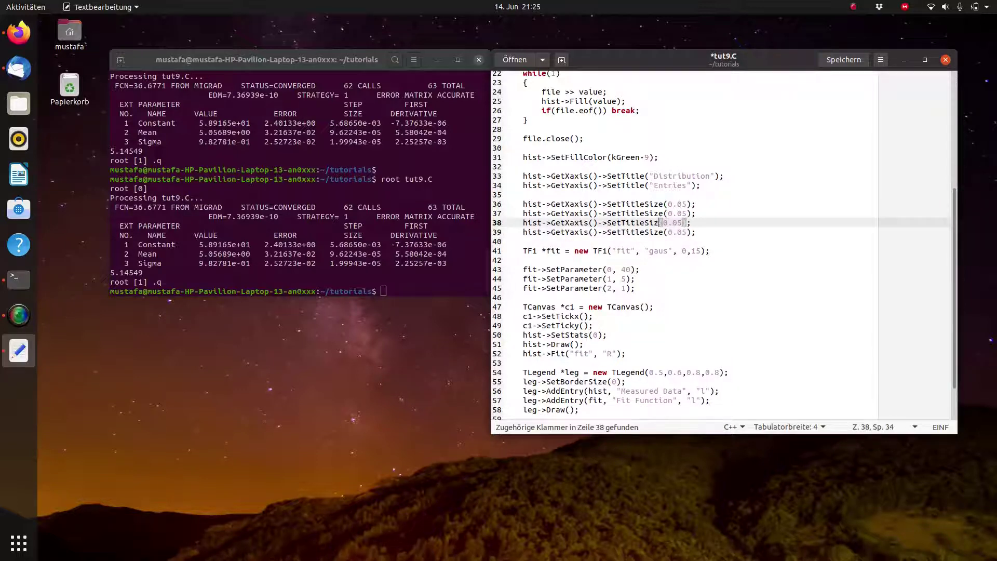
pyautogui.press('BackSpace')
pyautogui.press('BackSpace')
pyautogui.press('BackSpace')
pyautogui.press('BackSpace')
pyautogui.press('BackSpace')
pyautogui.press('BackSpace')
pyautogui.press('BackSpace')
pyautogui.write('Label')
pyautogui.click(644, 232)
pyautogui.press('Left')
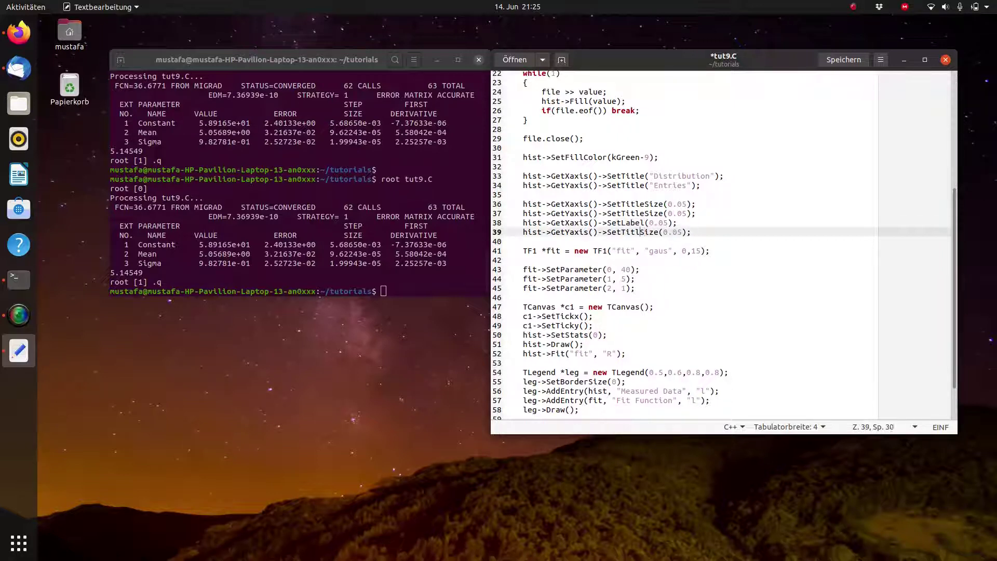
pyautogui.press('BackSpace')
pyautogui.press('BackSpace')
pyautogui.press('BackSpace')
pyautogui.write('Label')
pyautogui.hotkey('ctrl', 's')
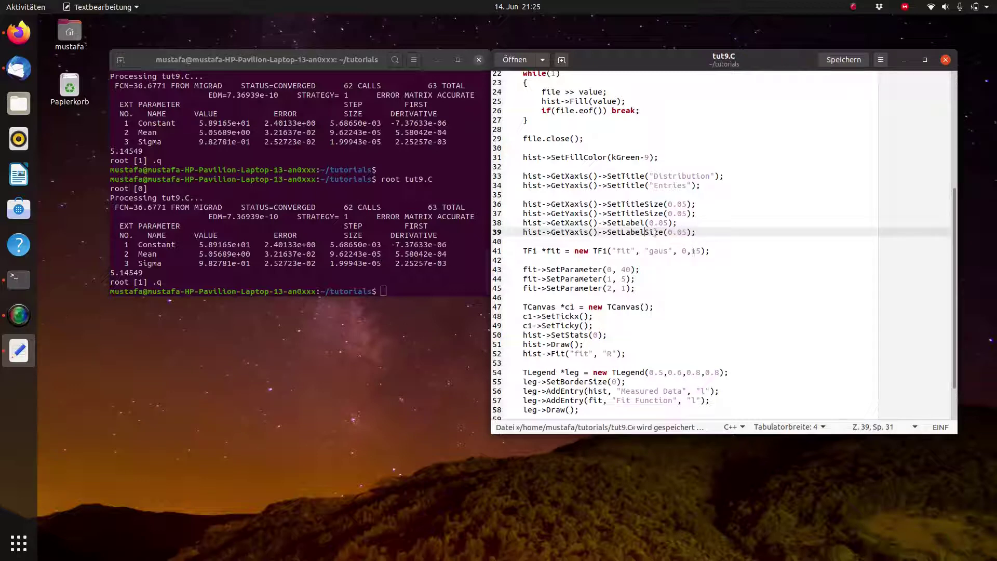
pyautogui.click(647, 223)
pyautogui.write('Size')
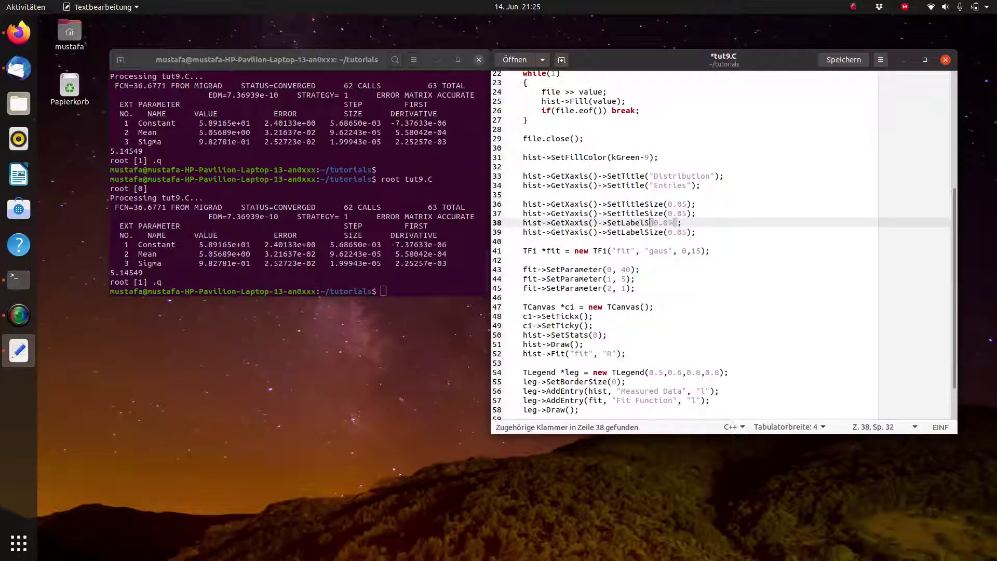
pyautogui.hotkey('ctrl', 's')
pyautogui.hotkey('alt', 'Tab')
pyautogui.press('Up')
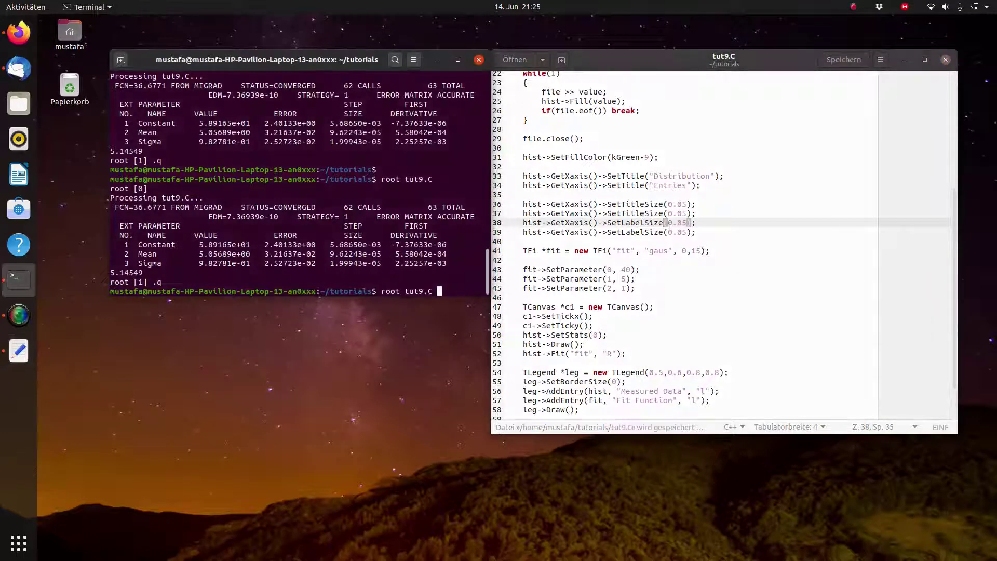
# Step: Rerun root tut9.C, check the enlarged axis titles and labels, then quit ROOT
pyautogui.press('Return')
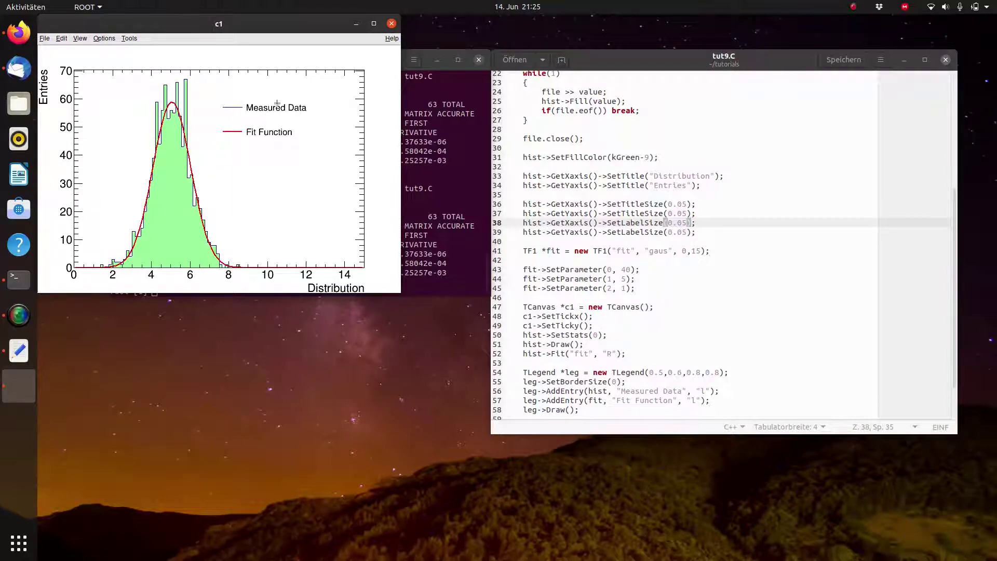
pyautogui.click(427, 184)
pyautogui.write('.q')
pyautogui.press('Return')
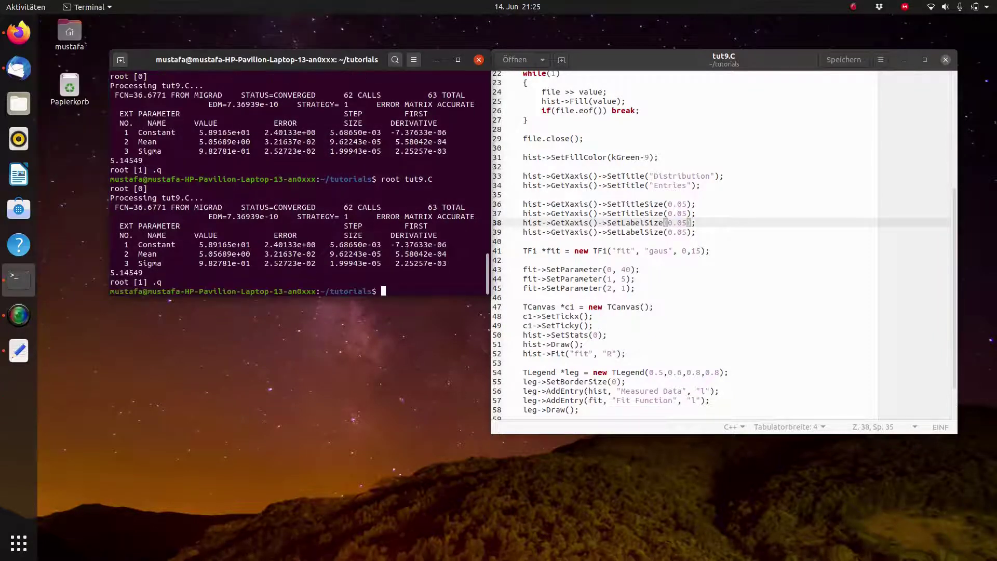
pyautogui.scroll(-2, 756, 336)
# Step: Change the Measured Data legend option from "l" to "f" and save tut9.C
pyautogui.click(707, 341)
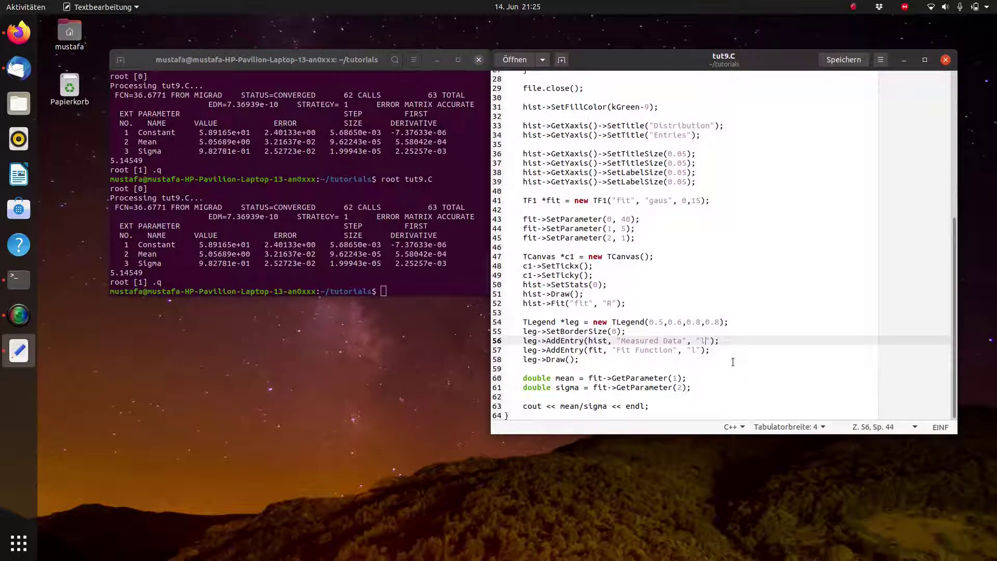
pyautogui.press('BackSpace')
pyautogui.write('f')
pyautogui.hotkey('ctrl', 's')
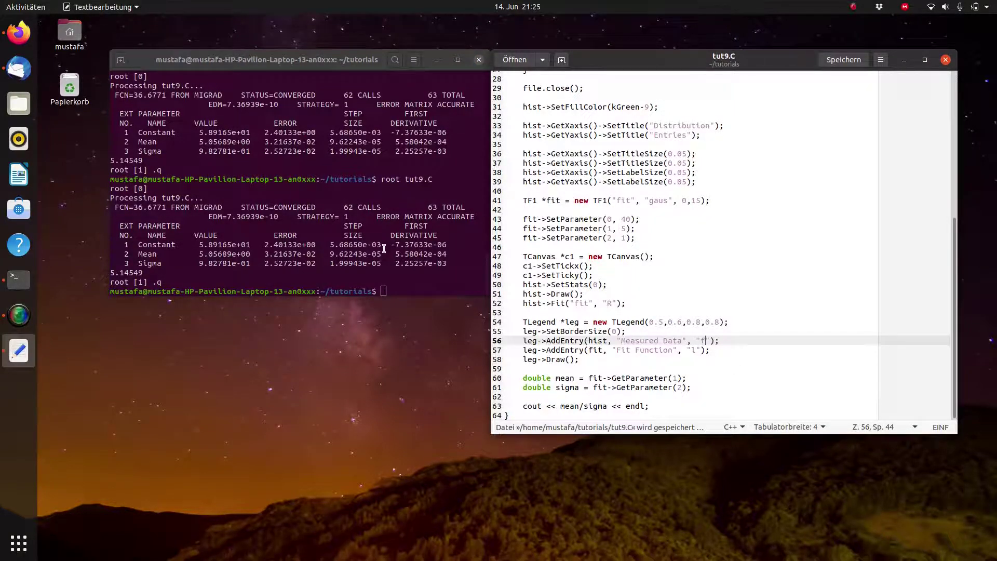
# Step: Rerun root tut9.C to view the filled legend box, then quit ROOT
pyautogui.hotkey('alt', 'Tab')
pyautogui.press('Up')
pyautogui.press('Return')
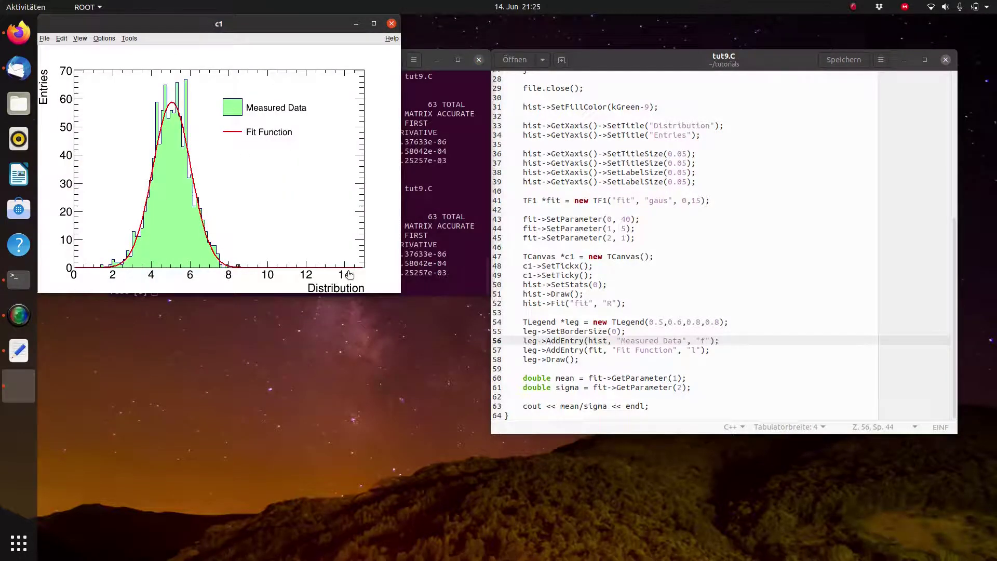
pyautogui.click(438, 226)
pyautogui.write('.q')
pyautogui.press('Return')
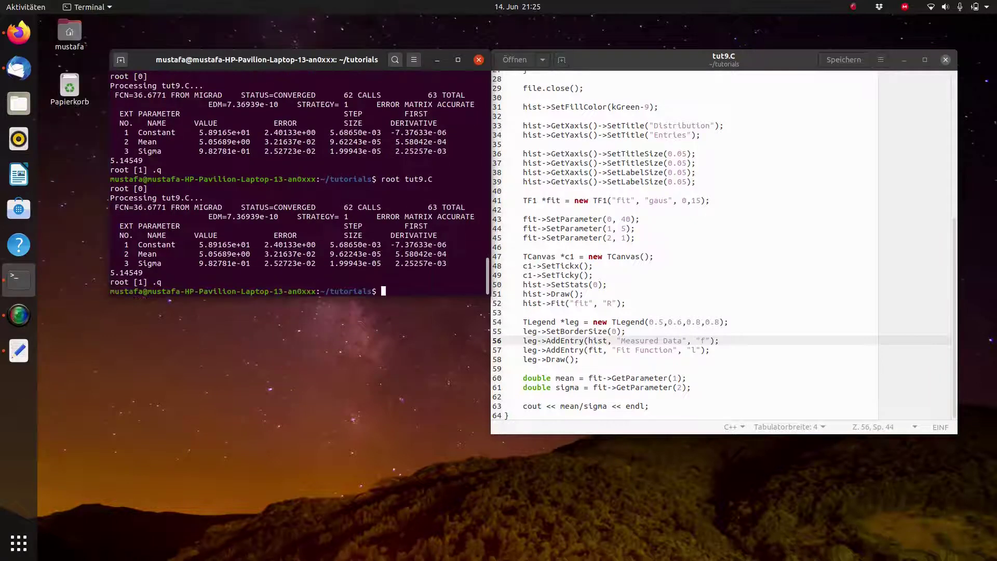
# Step: Add fit->SetLineWidth(2); after the TF1 line, save, rerun tut9.C and quit ROOT
pyautogui.click(711, 202)
pyautogui.press('Return')
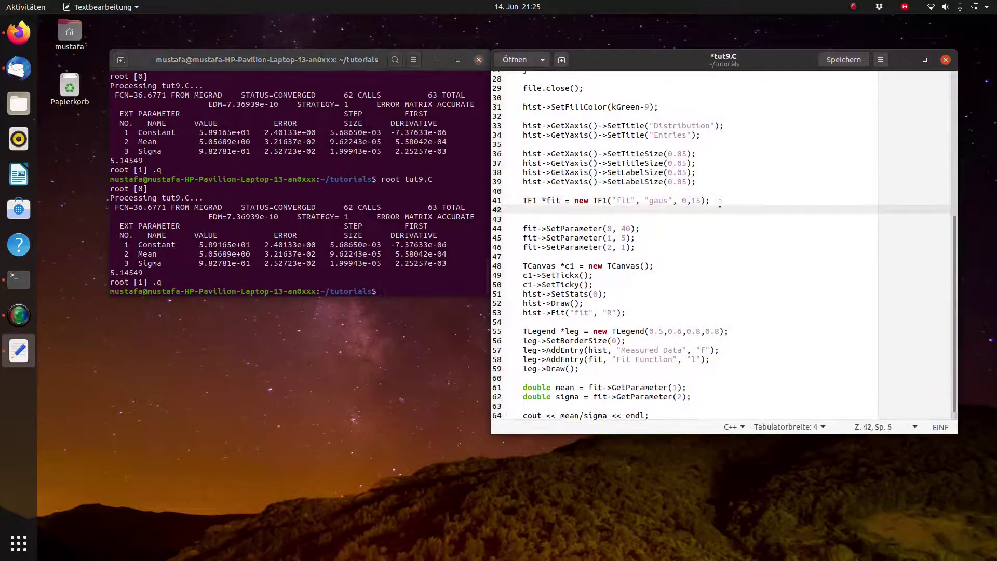
pyautogui.write('fit->Set')
pyautogui.write('LineWi')
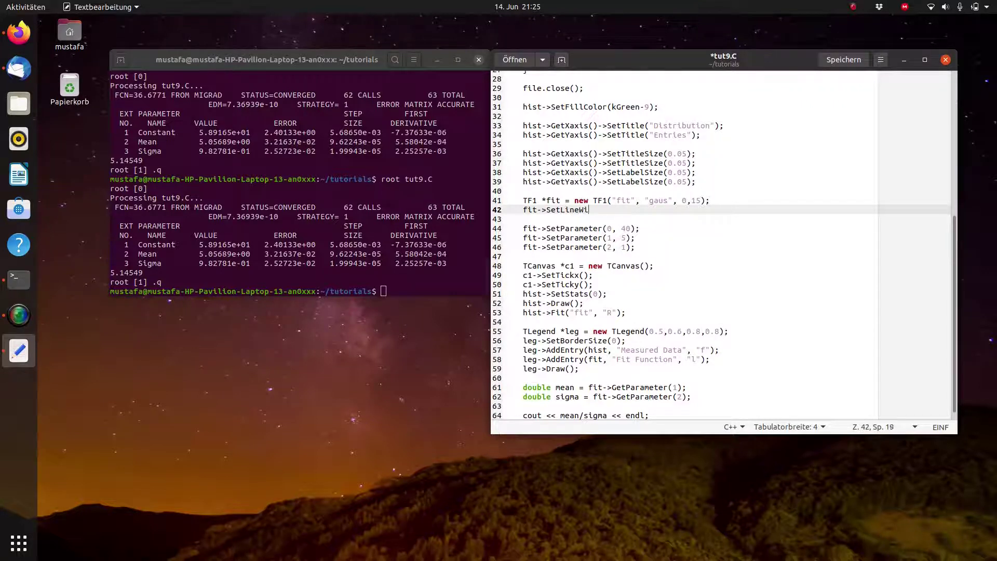
pyautogui.write('dth(2);')
pyautogui.hotkey('ctrl', 's')
pyautogui.click(378, 203)
pyautogui.press('Up')
pyautogui.press('Return')
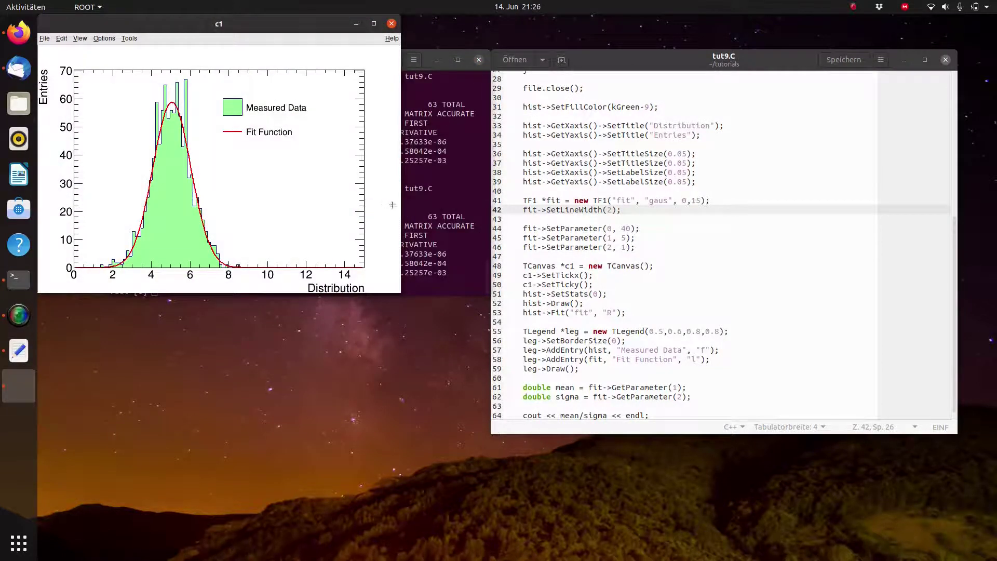
pyautogui.click(438, 212)
pyautogui.write('.q')
pyautogui.press('Return')
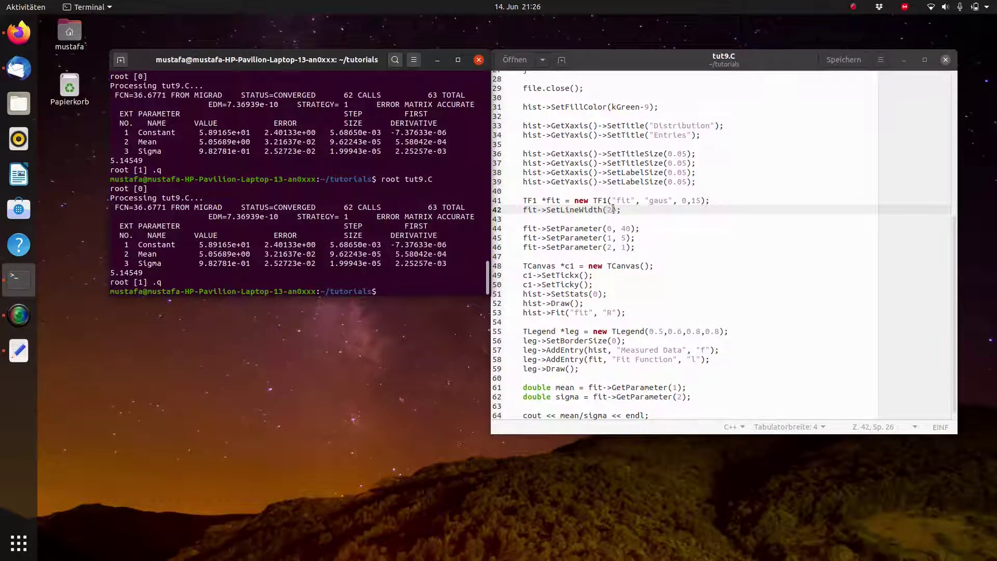
# Step: Change the fit line width from 2 to 3, save, and rerun root tut9.C
pyautogui.click(612, 209)
pyautogui.press('BackSpace')
pyautogui.write('3')
pyautogui.hotkey('ctrl', 's')
pyautogui.click(362, 238)
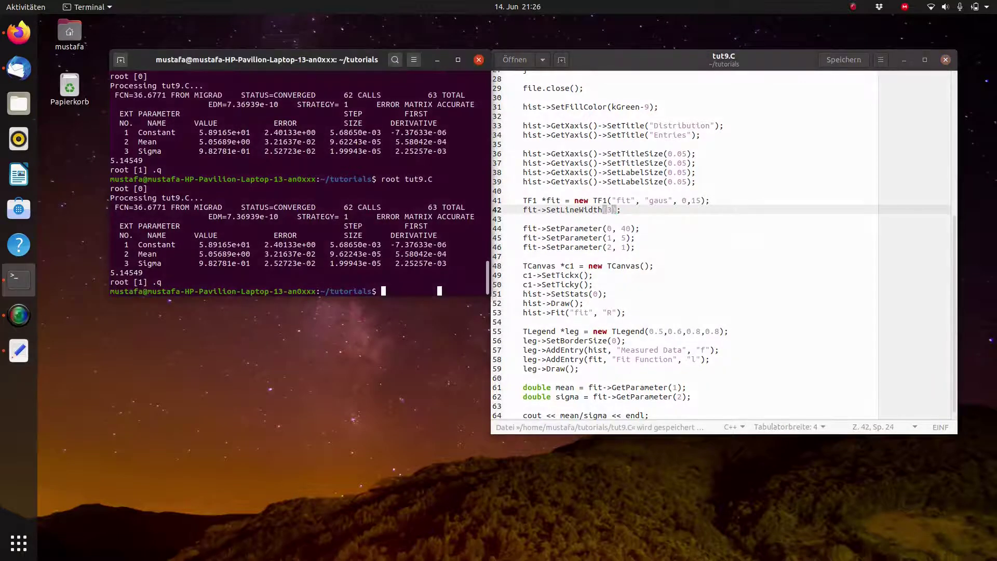
pyautogui.press('Up')
pyautogui.press('Return')
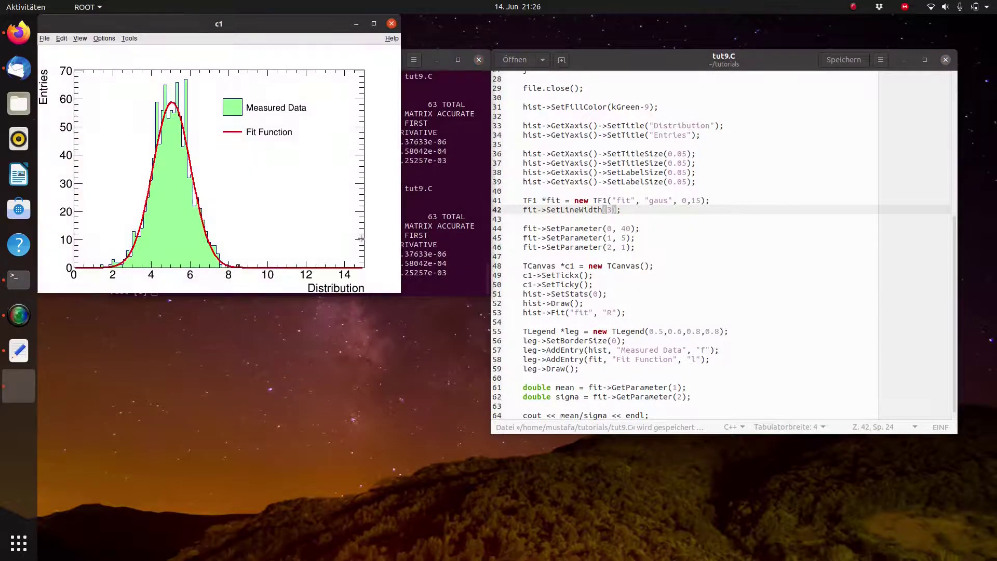
# Step: Quit ROOT, then add fit colour kBlue and fit->SetLineStyle(1) below the line width, saving tut9.C
pyautogui.click(416, 238)
pyautogui.write('.q')
pyautogui.press('Return')
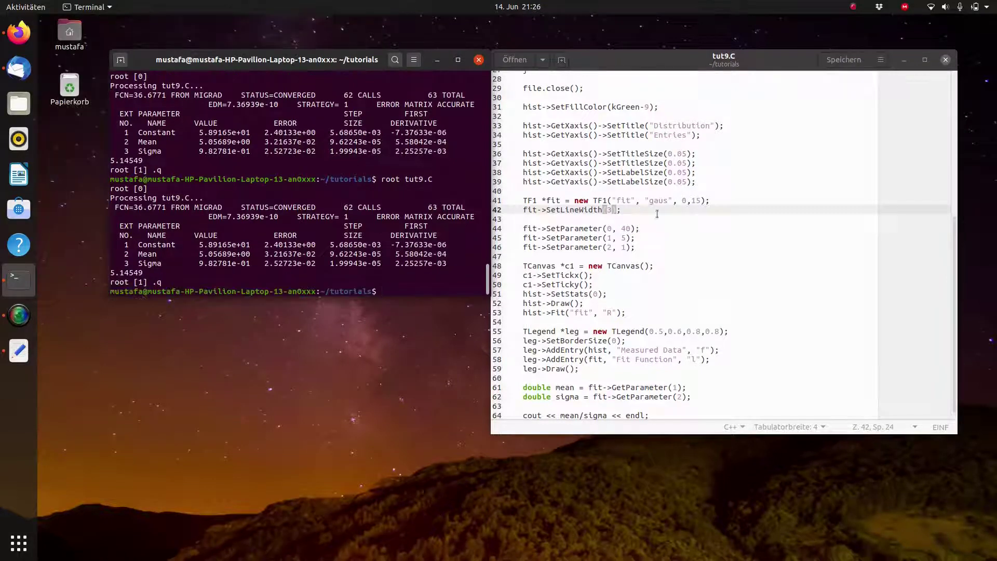
pyautogui.click(657, 213)
pyautogui.press('Return')
pyautogui.write('fit')
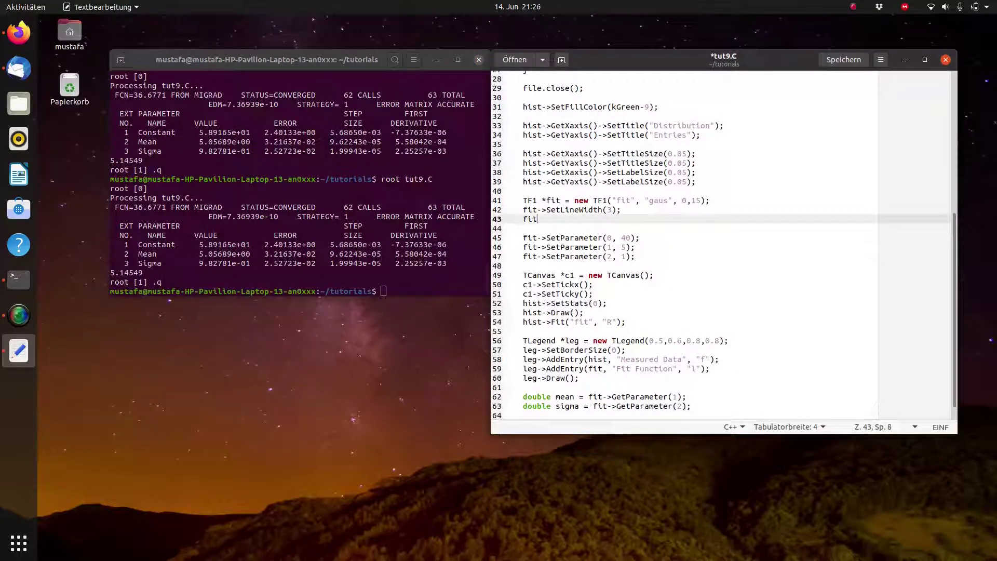
pyautogui.write('->SetLine')
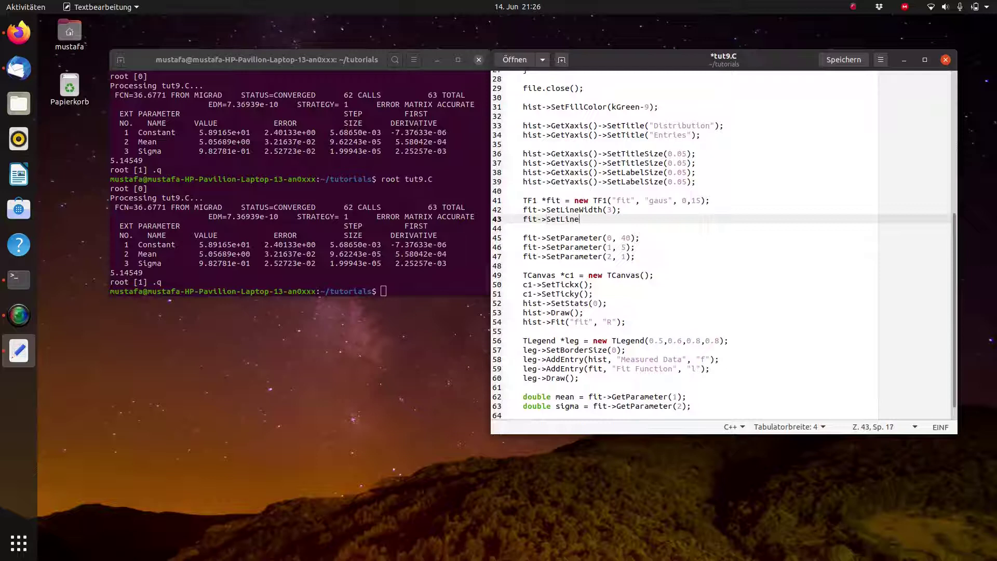
pyautogui.write('Color(')
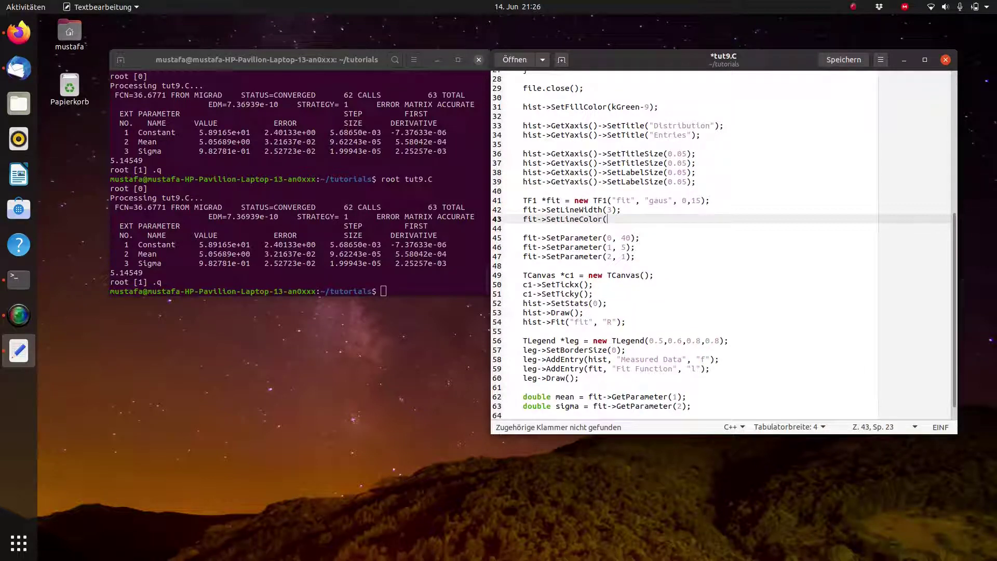
pyautogui.write('kBlu')
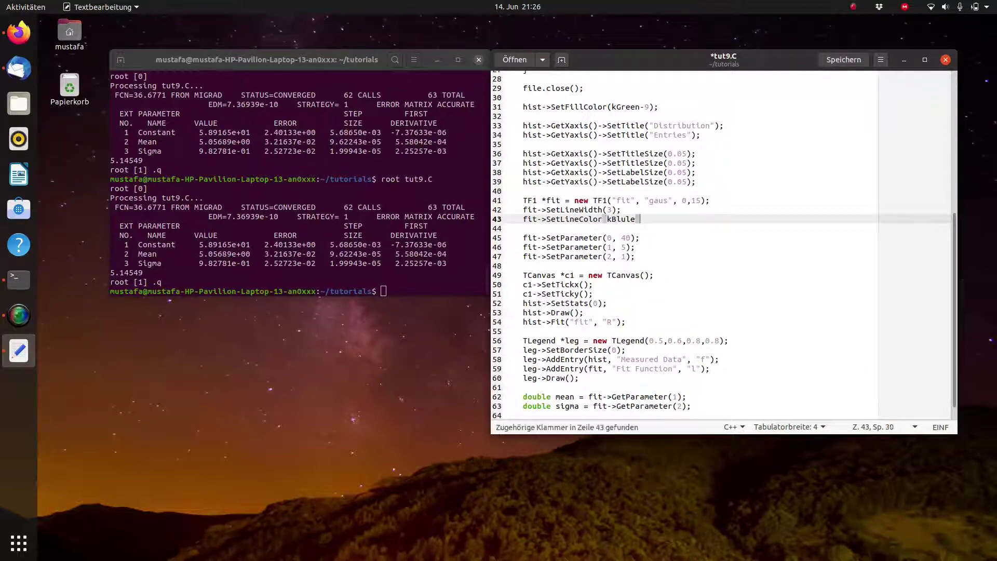
pyautogui.write('e')
pyautogui.write(');')
pyautogui.press('Return')
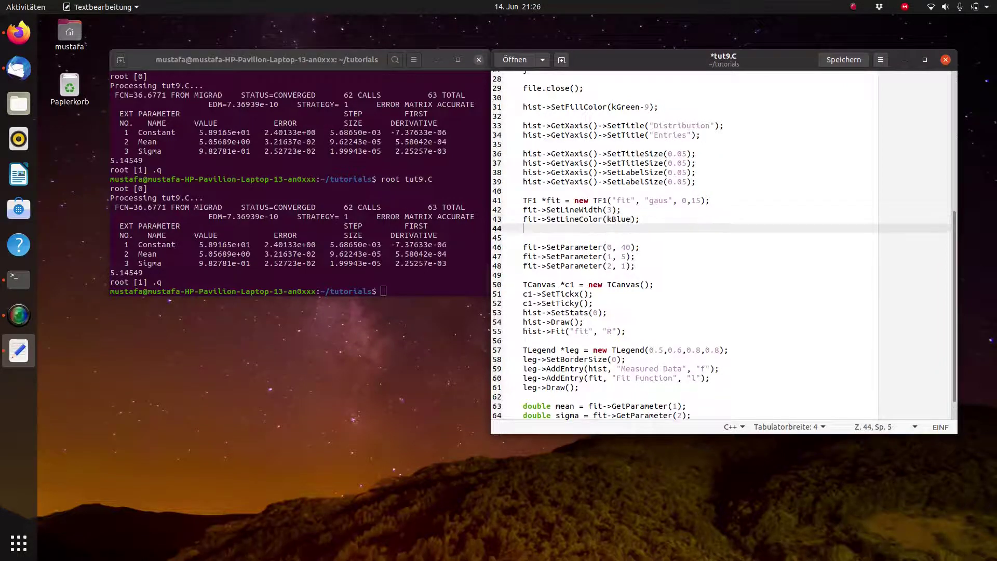
pyautogui.write('fit->SetLi')
pyautogui.write('neStyle')
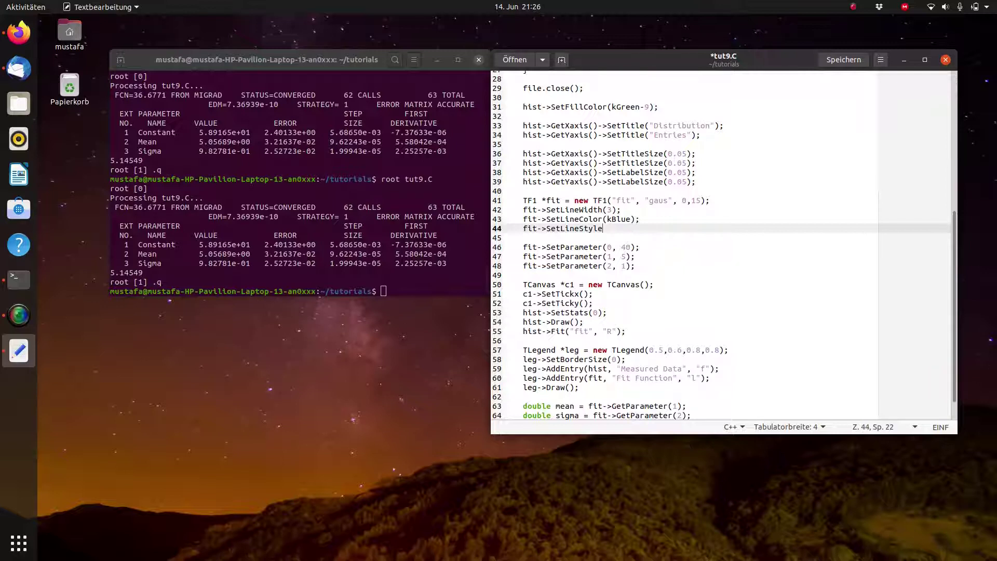
pyautogui.write('(1);')
pyautogui.hotkey('ctrl', 's')
# Step: Rerun root tut9.C to view the solid blue fit line, then quit ROOT
pyautogui.click(372, 248)
pyautogui.press('Up')
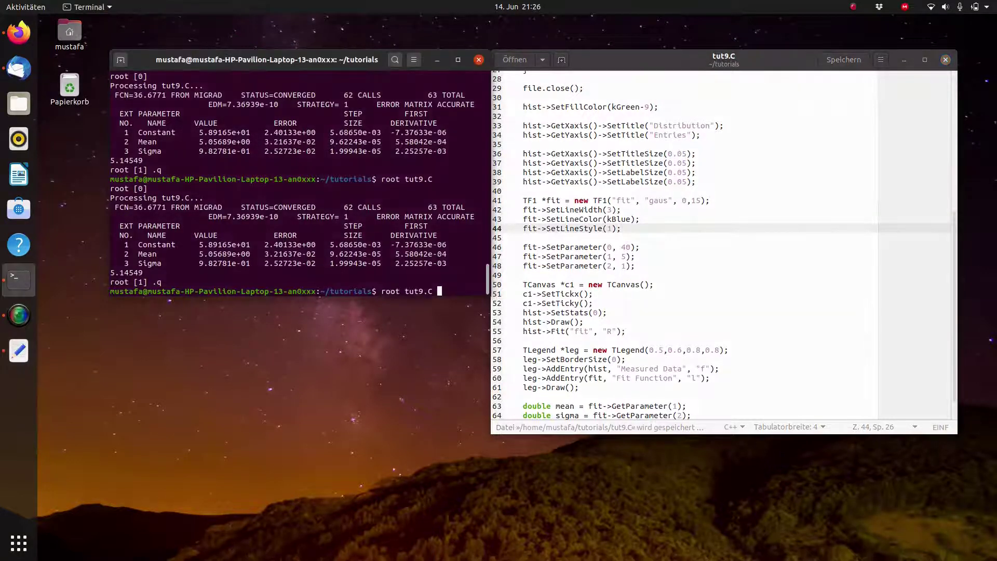
pyautogui.press('Return')
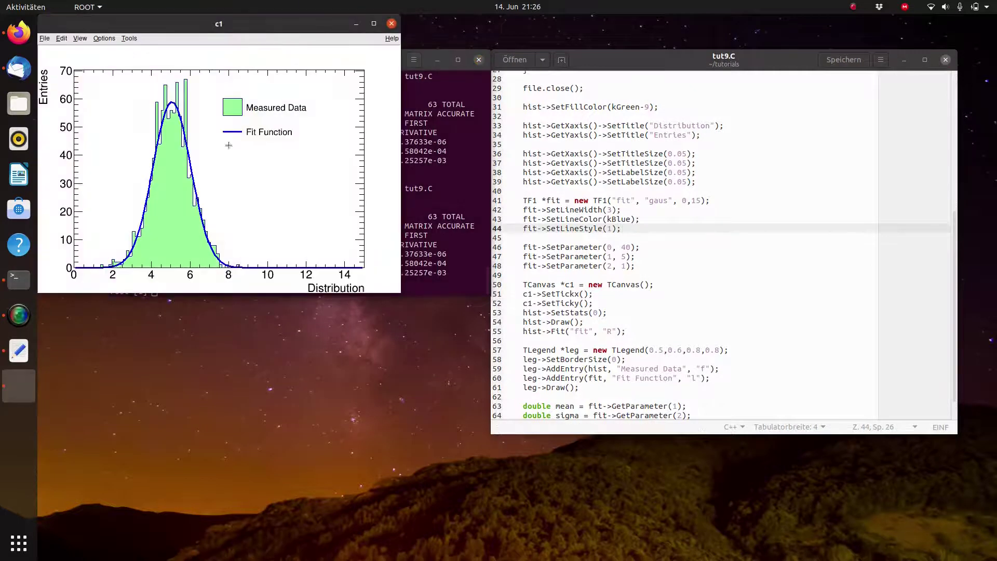
pyautogui.click(452, 222)
pyautogui.write('.q')
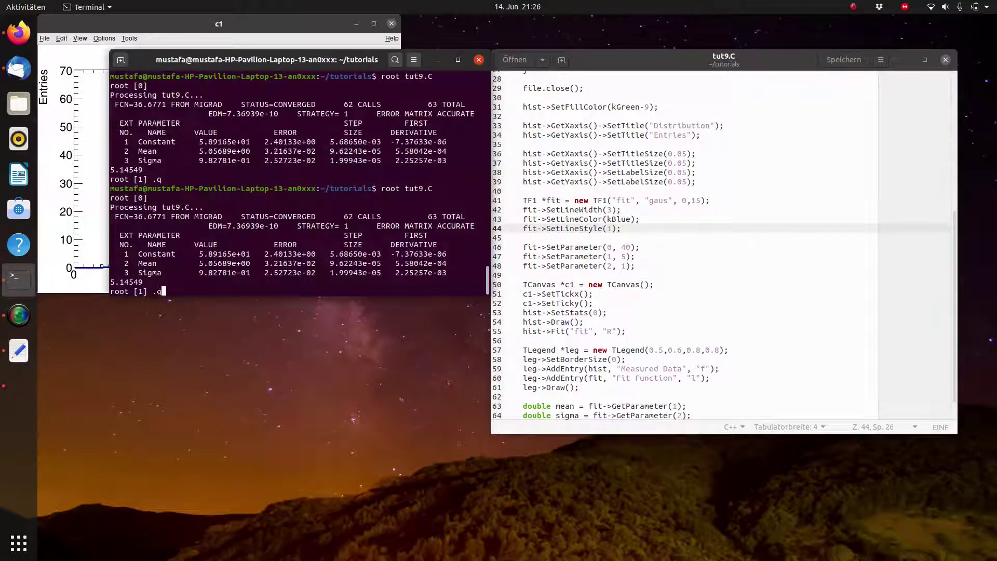
pyautogui.press('Return')
# Step: Change the fit line style to 2, save, rerun to view the dashed line, and quit
pyautogui.click(614, 227)
pyautogui.press('BackSpace')
pyautogui.write('2')
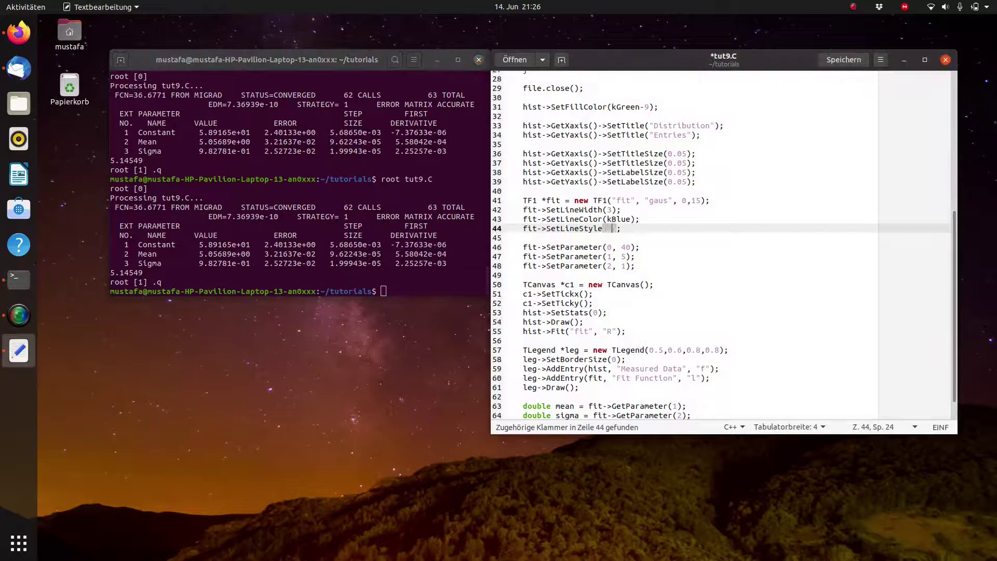
pyautogui.hotkey('ctrl', 's')
pyautogui.click(318, 219)
pyautogui.press('Up')
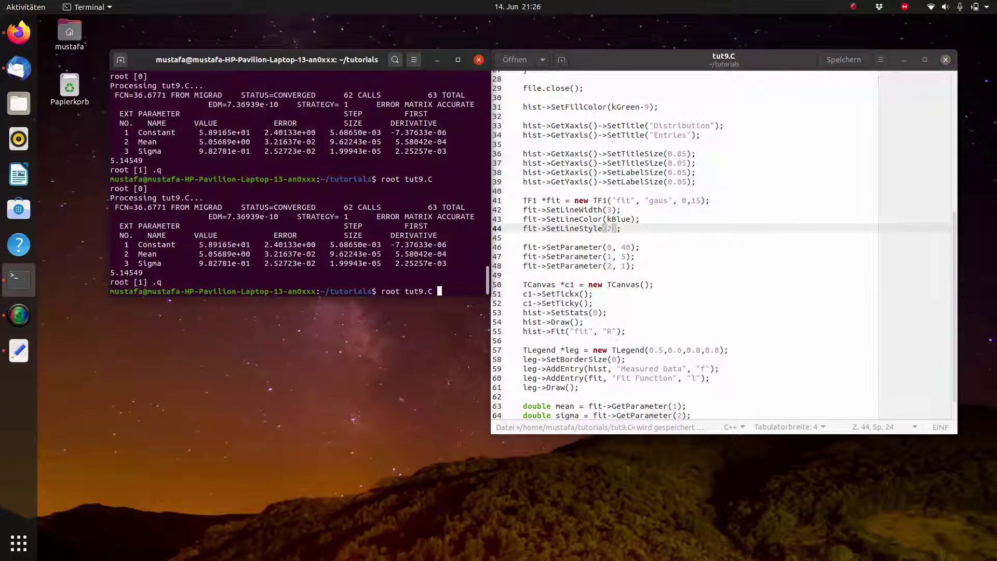
pyautogui.press('Return')
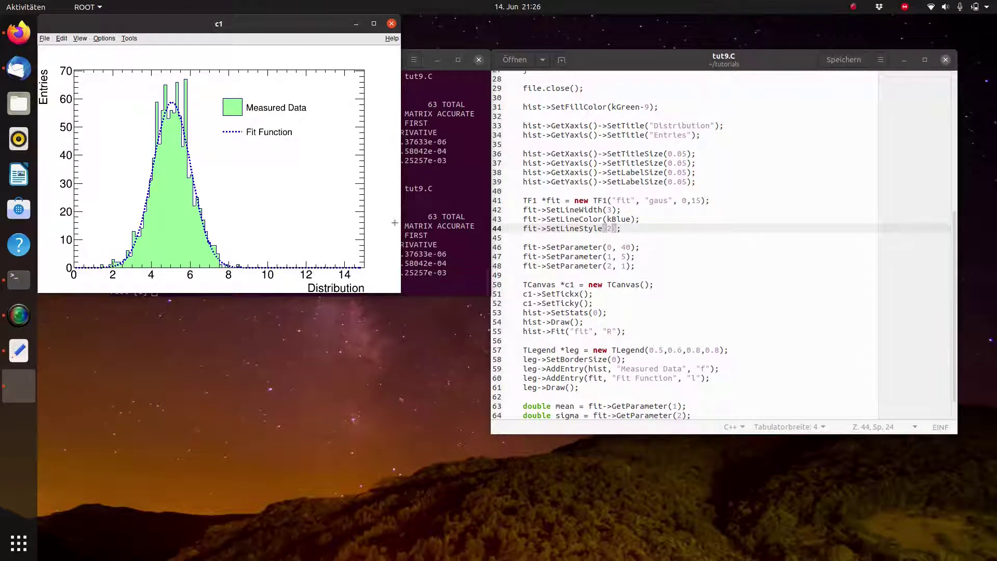
pyautogui.click(415, 214)
pyautogui.write('.q')
pyautogui.press('Return')
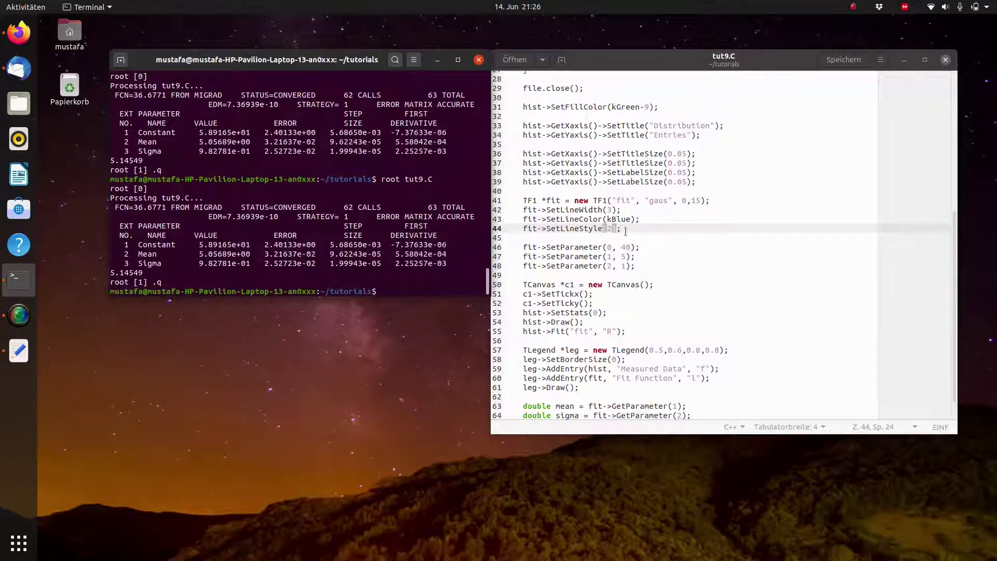
# Step: Change the fit line style to 3, save, and rerun root tut9.C
pyautogui.click(613, 229)
pyautogui.press('BackSpace')
pyautogui.write('3')
pyautogui.hotkey('ctrl', 's')
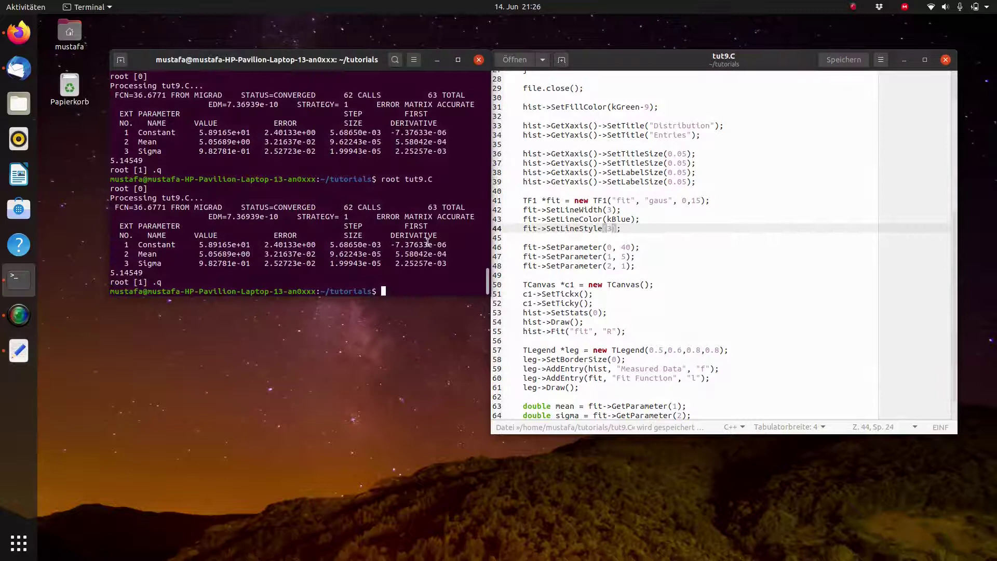
pyautogui.hotkey('alt', 'Tab')
pyautogui.press('Up')
pyautogui.press('Return')
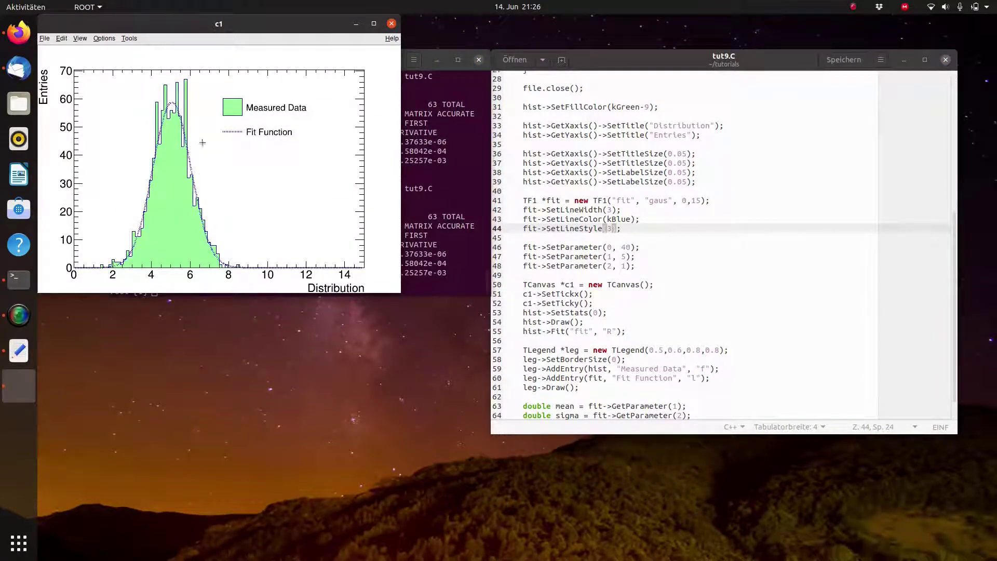
# Step: Quit ROOT, set the line style back to 2, and comment out line 43's blue colour
pyautogui.click(422, 232)
pyautogui.write('.q')
pyautogui.press('Return')
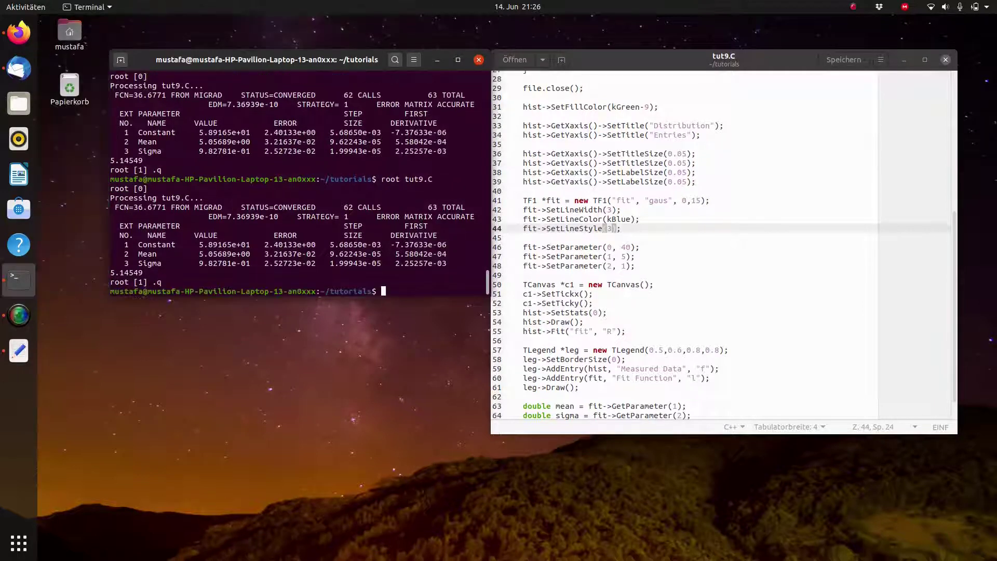
pyautogui.click(607, 229)
pyautogui.write('2')
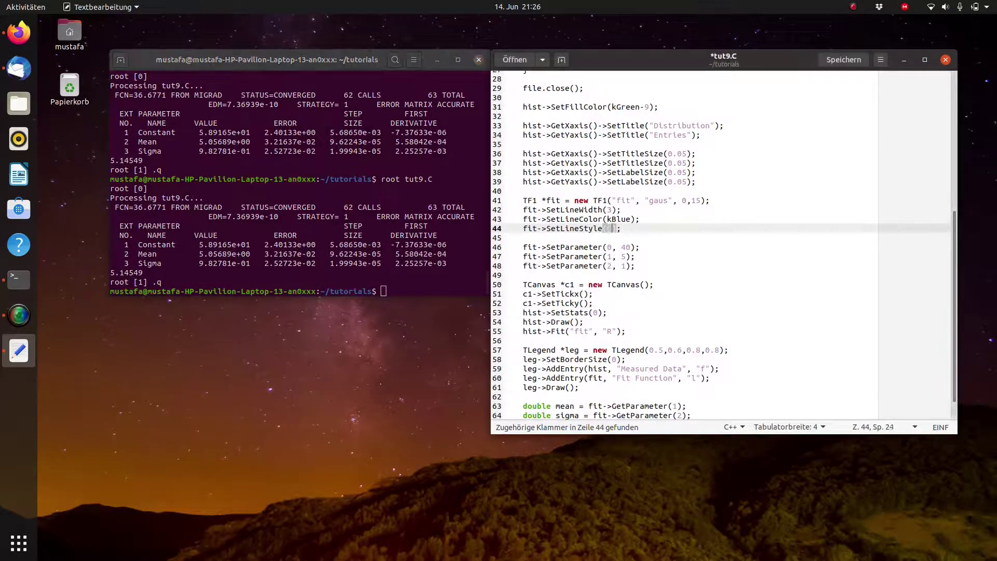
pyautogui.click(607, 219)
pyautogui.press('Home')
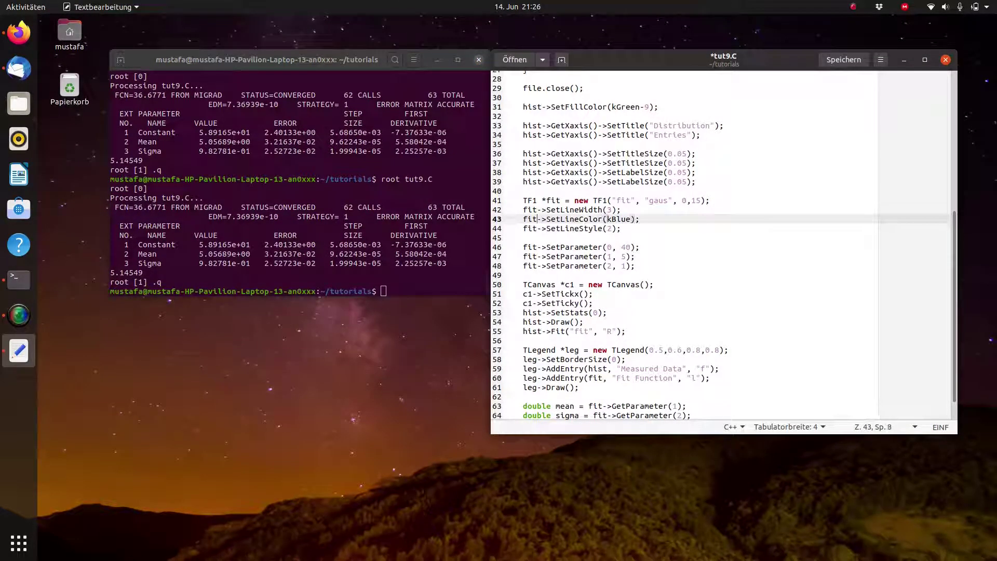
pyautogui.write('//')
# Step: Save and rerun root tut9.C to view the red dashed fit, then quit ROOT
pyautogui.hotkey('ctrl', 's')
pyautogui.click(403, 260)
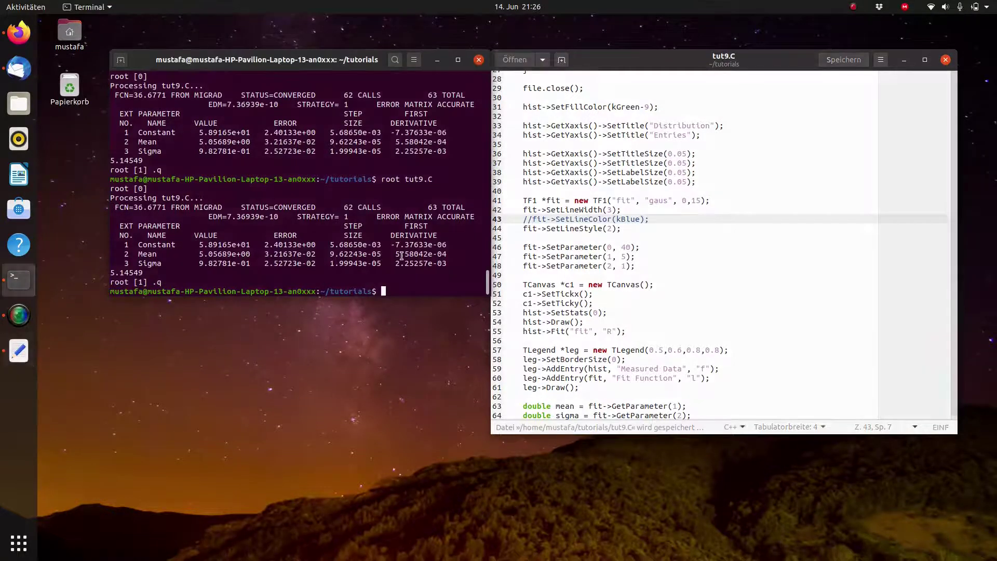
pyautogui.press('Up')
pyautogui.press('Return')
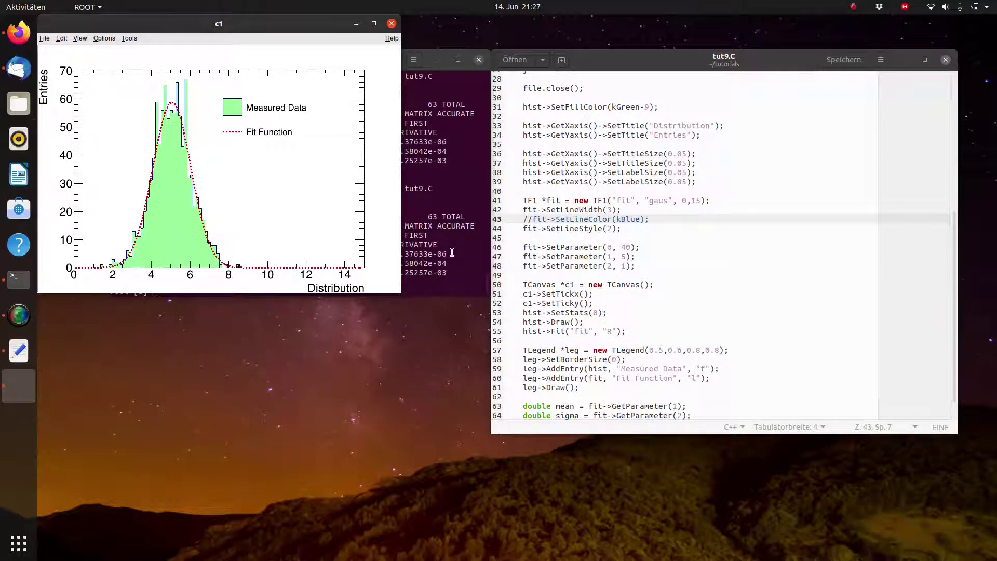
pyautogui.click(437, 225)
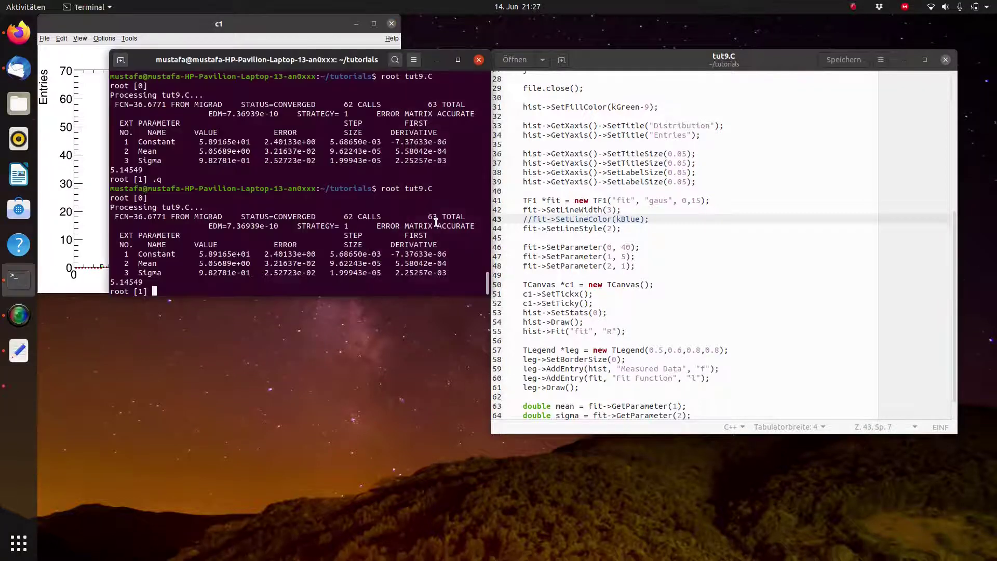
pyautogui.write('.q')
pyautogui.press('Return')
pyautogui.scroll(-3, 662, 215)
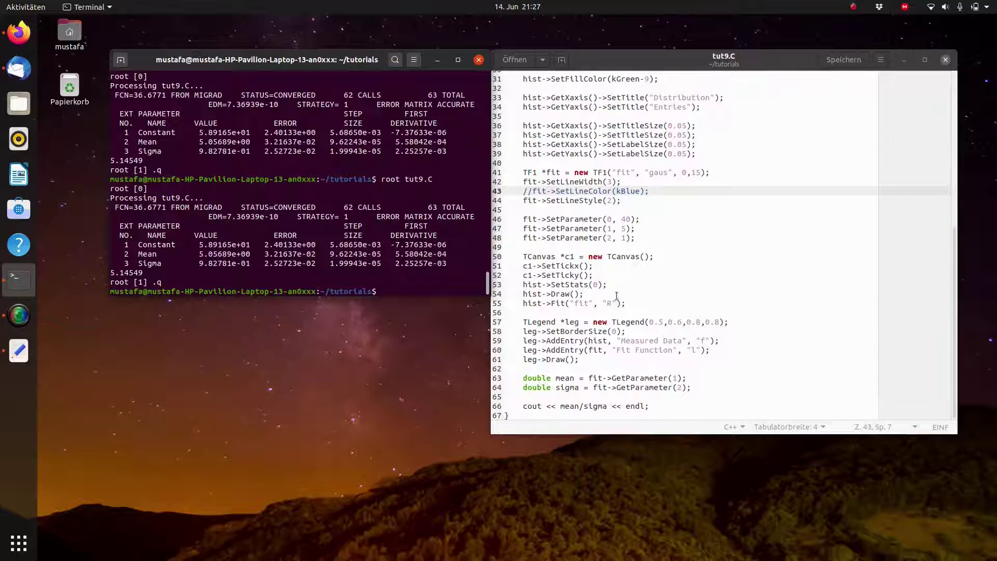
# Step: Add c1->SetGridx(); and c1->SetGridy(); below c1->SetTicky(); and save tut9.C
pyautogui.click(657, 258)
pyautogui.click(638, 273)
pyautogui.press('Return')
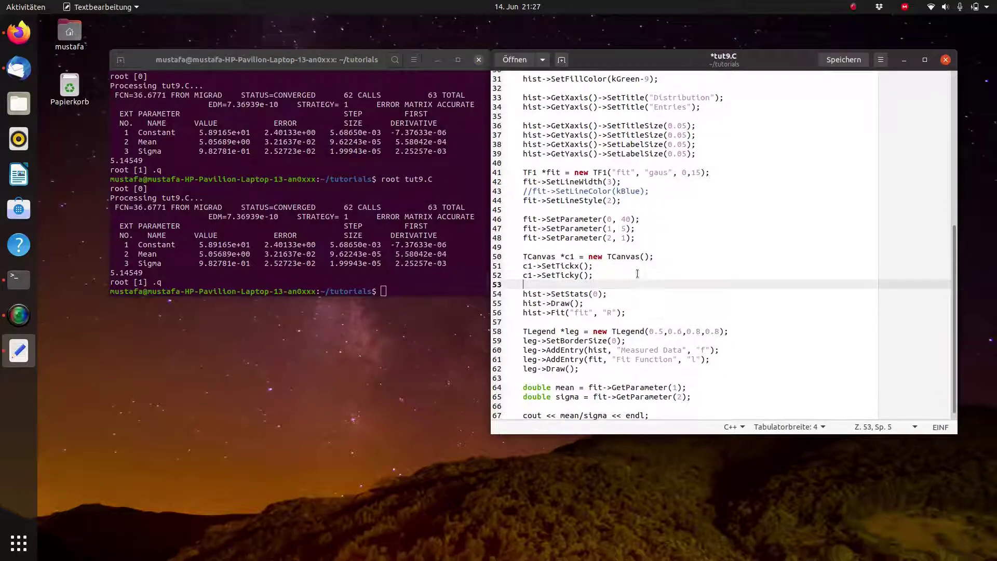
pyautogui.write('c1->')
pyautogui.write('Set')
pyautogui.write('Gridx();')
pyautogui.press('Return')
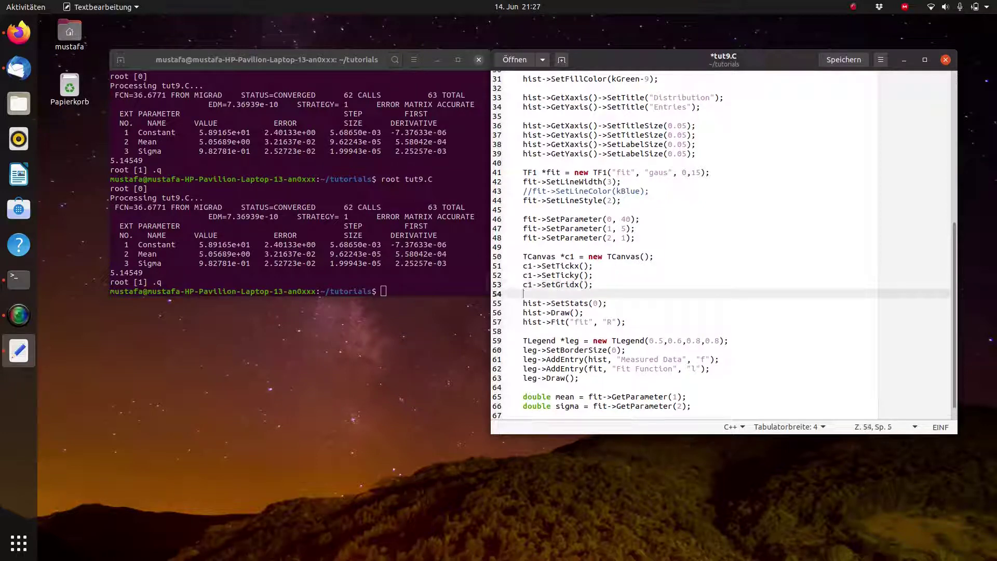
pyautogui.write('c1->S')
pyautogui.write('etGri')
pyautogui.write('dy(')
pyautogui.moveTo(581, 294); pyautogui.dragTo(637, 274)
pyautogui.write(')')
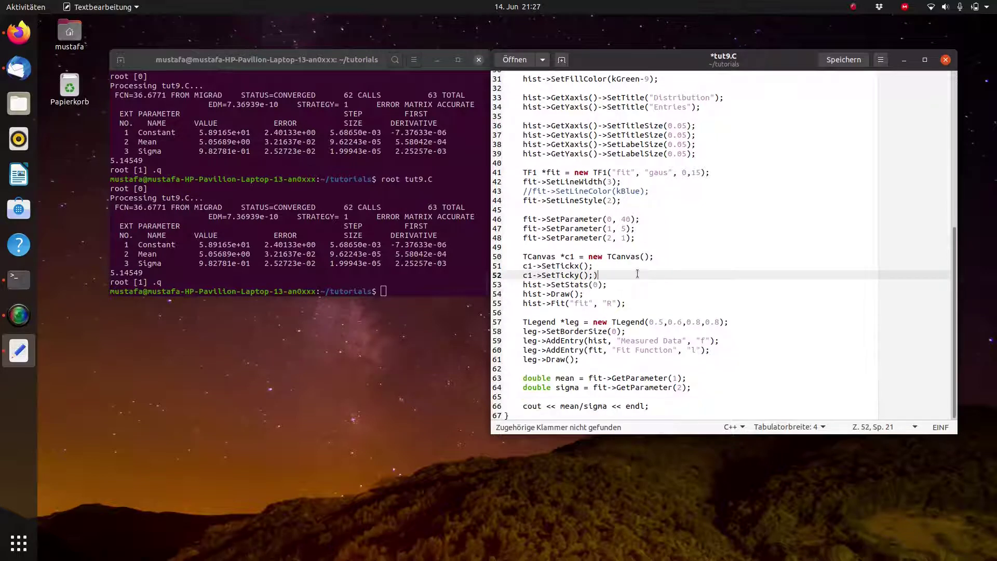
pyautogui.hotkey('ctrl', 'z')
pyautogui.press('Right')
pyautogui.write('y(0;')
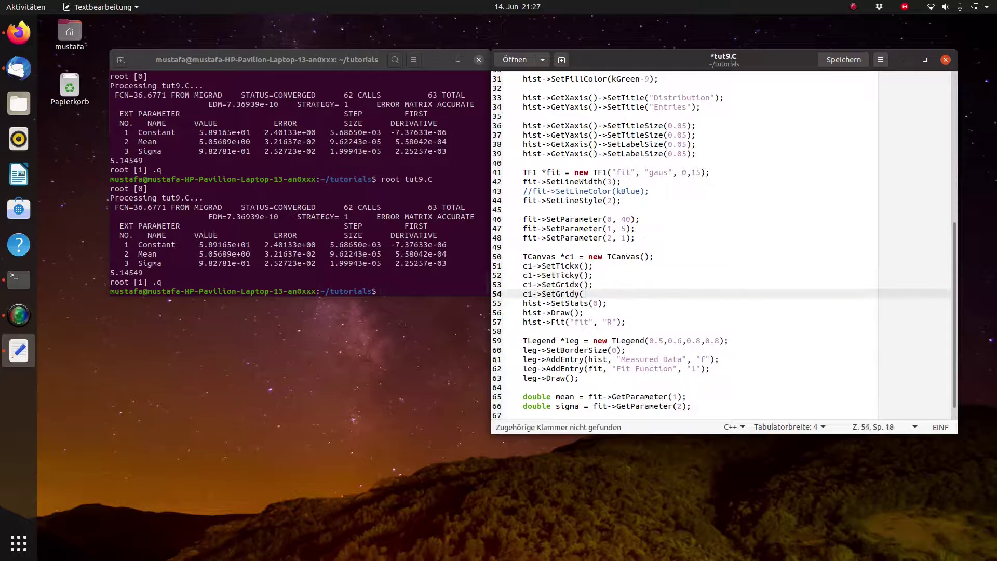
pyautogui.press('Left')
pyautogui.press('Left')
pyautogui.press('Return')
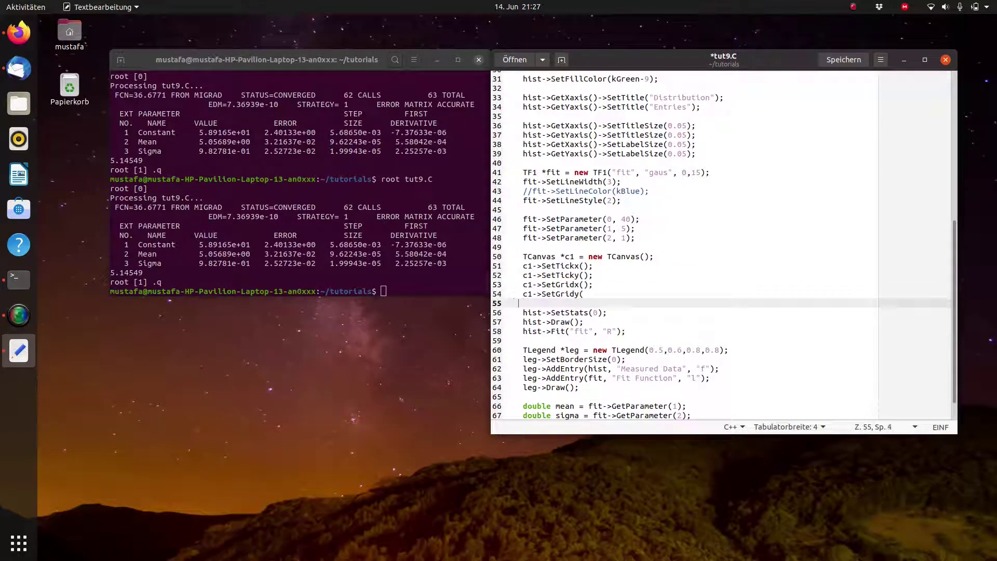
pyautogui.press('BackSpace')
pyautogui.press('BackSpace')
pyautogui.write(');')
pyautogui.hotkey('ctrl', 's')
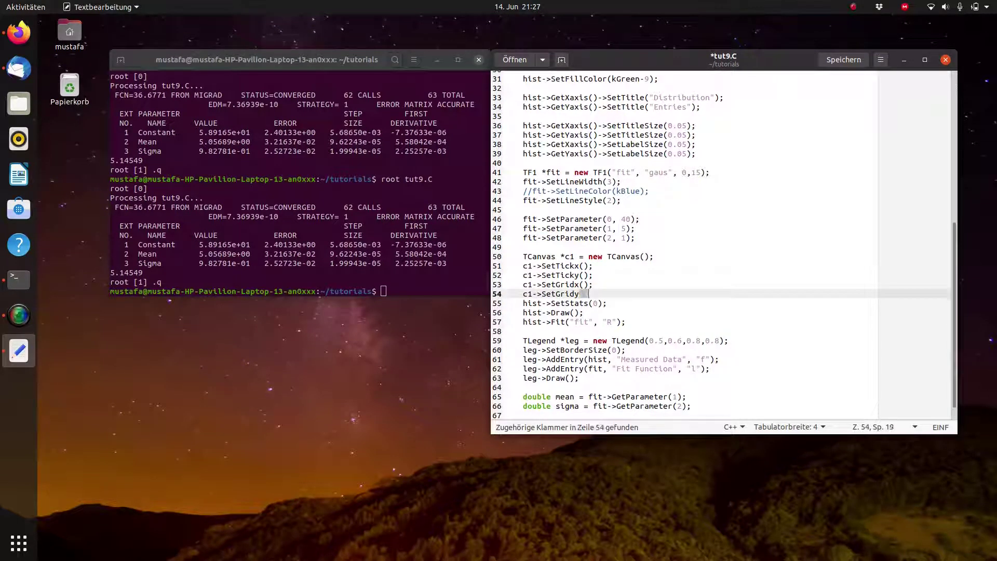
# Step: Rerun root tut9.C to view canvas c1 with the new x and y grid lines
pyautogui.click(284, 277)
pyautogui.press('Up')
pyautogui.press('Return')
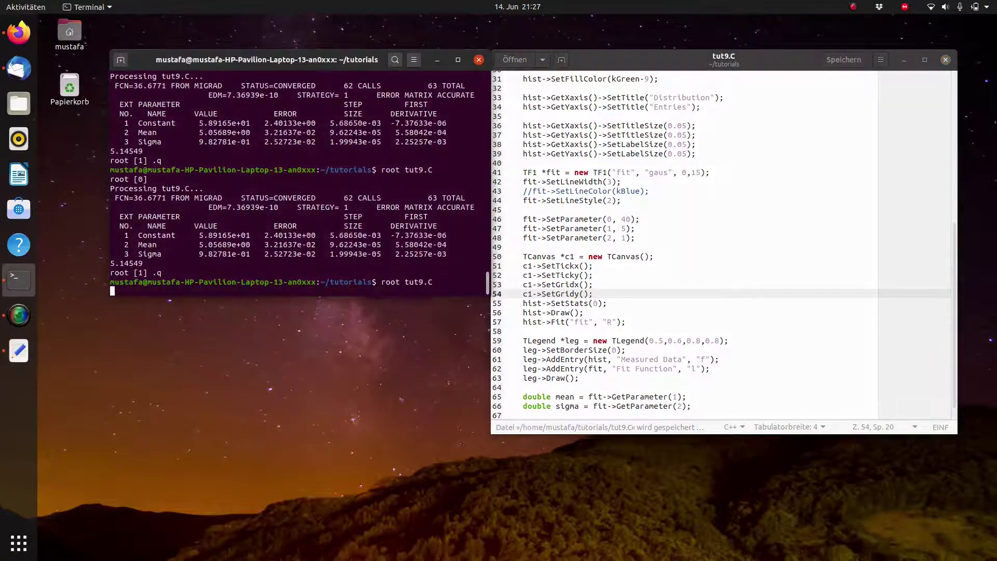